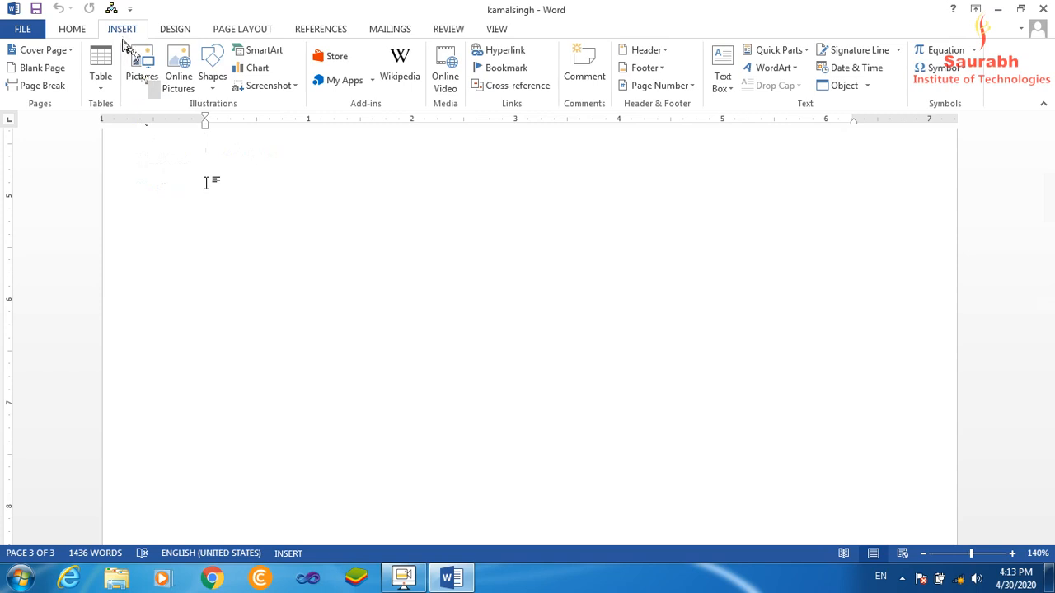
Insert the Desert picture from the Sample Pictures folder into the blank area of page 3.
left_click(145, 79)
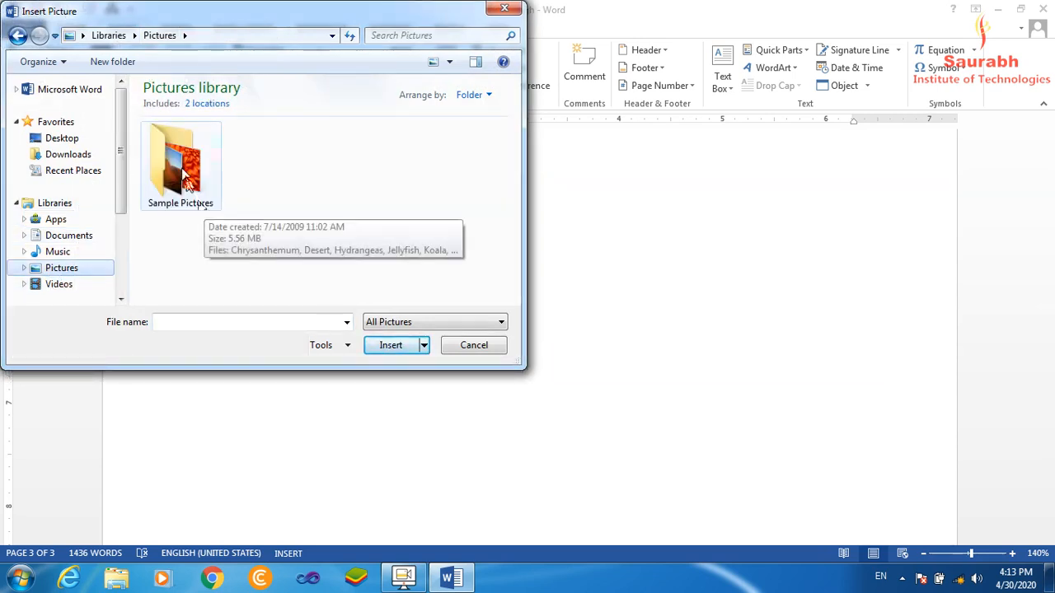
double_click(183, 175)
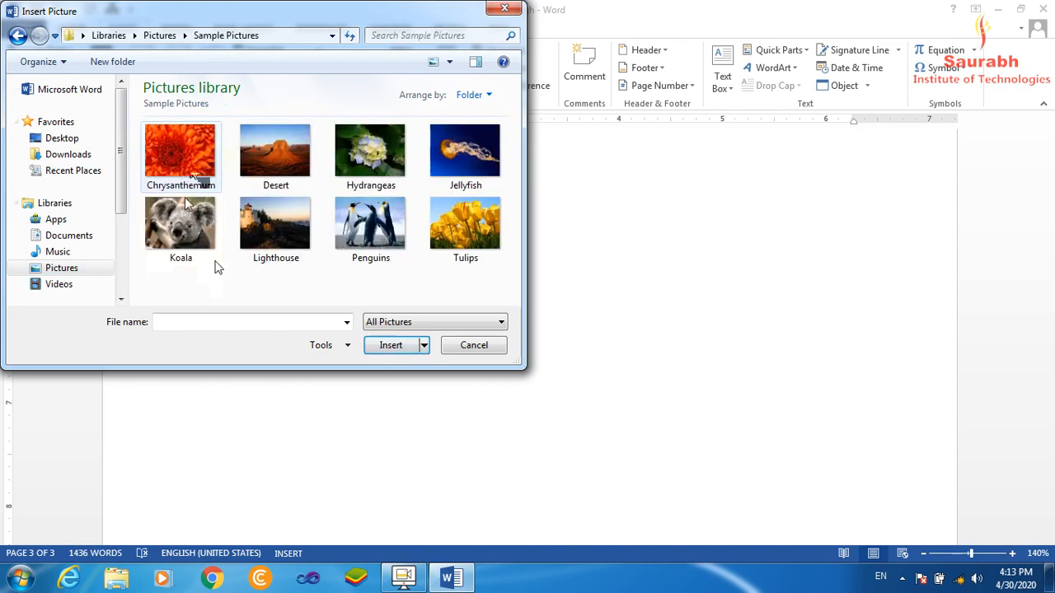
left_click(287, 164)
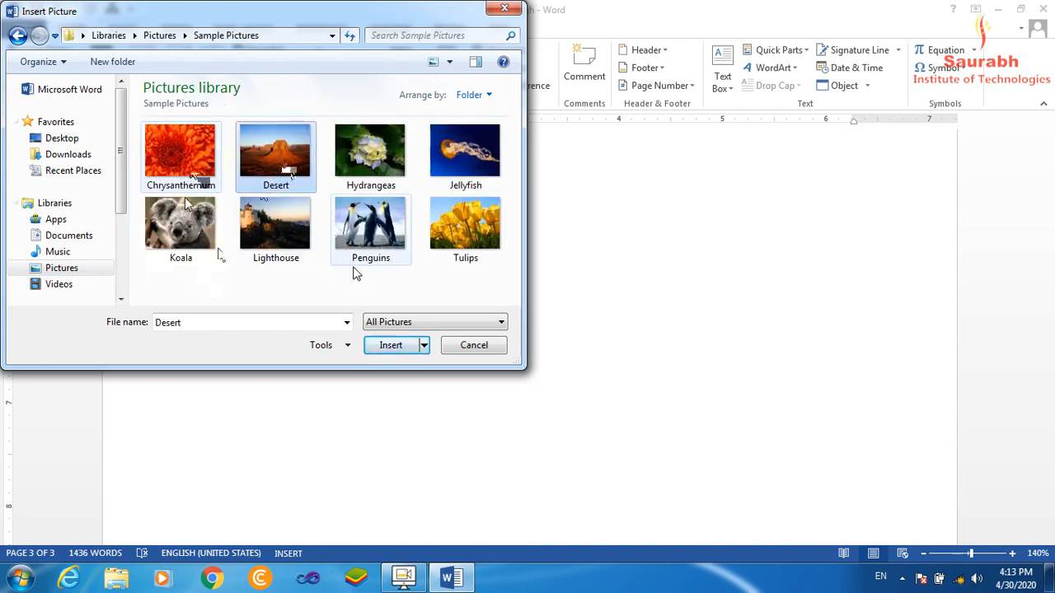
left_click(389, 346)
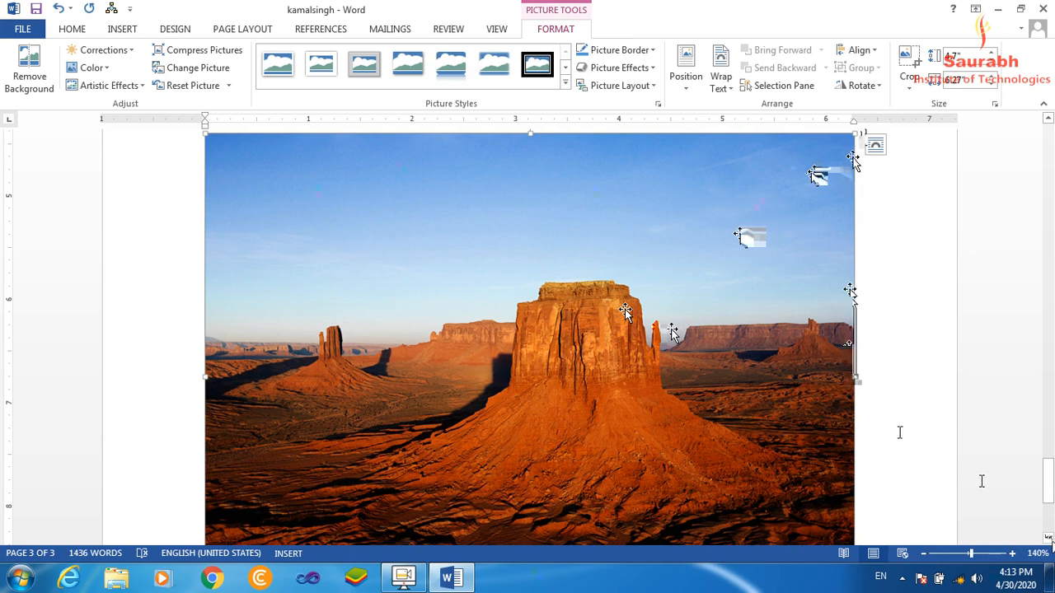
Shrink the inserted desert picture proportionally to about 1.43" high by 1.91" wide.
left_click(1050, 538)
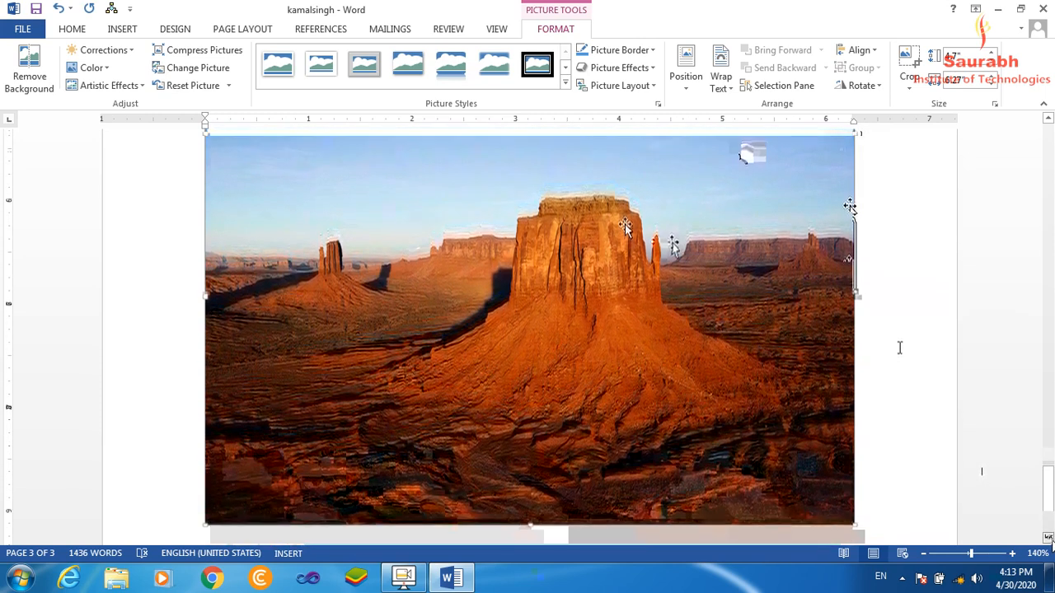
left_click_drag(855, 526, 465, 224)
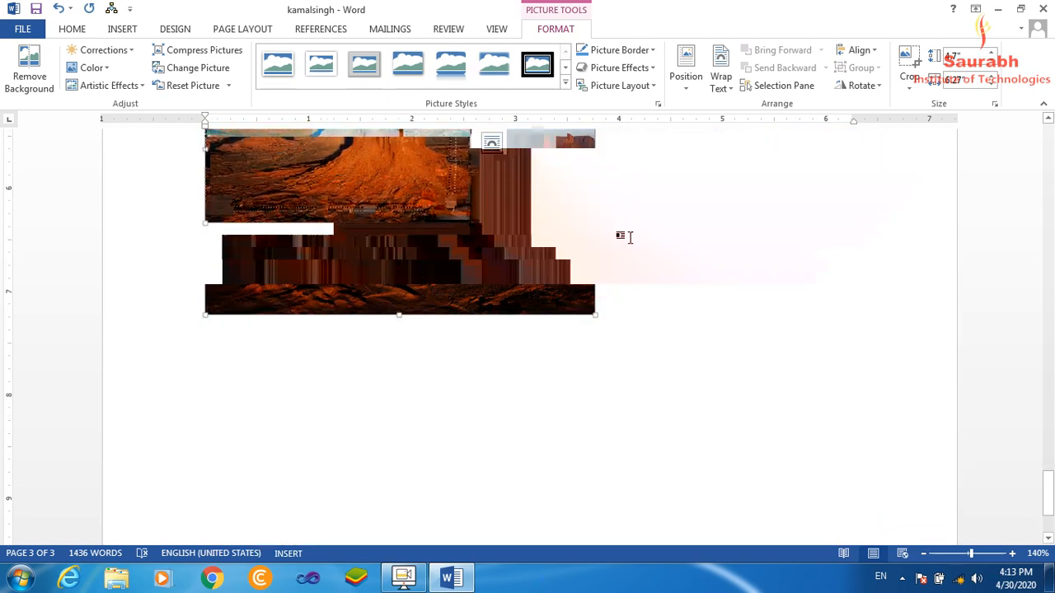
left_click_drag(1051, 493, 1051, 483)
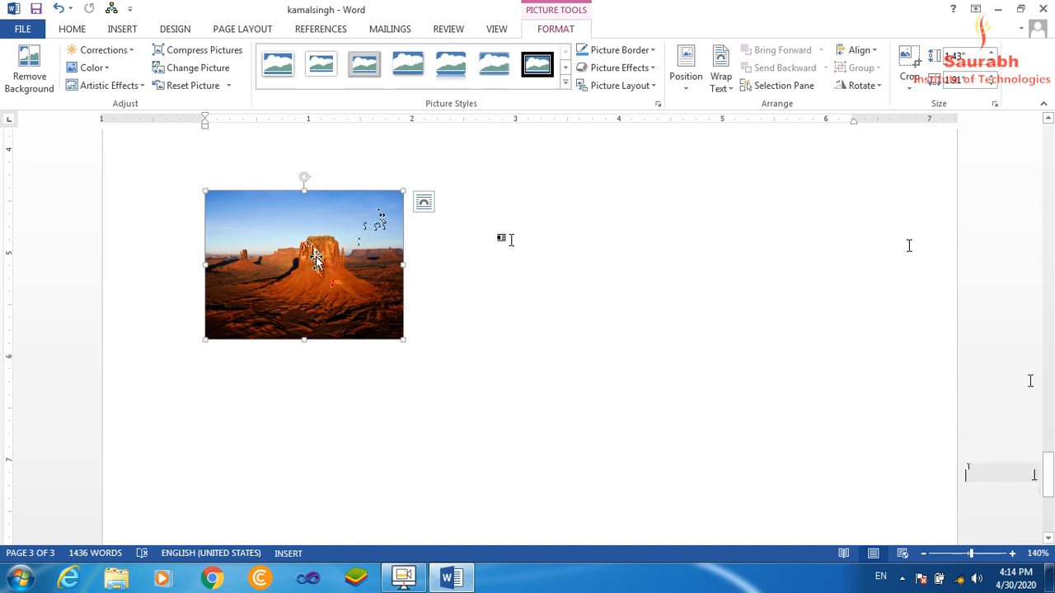
Try to move the inline picture sideways, and set its text wrapping to In Front of Text.
left_click_drag(337, 260, 438, 265)
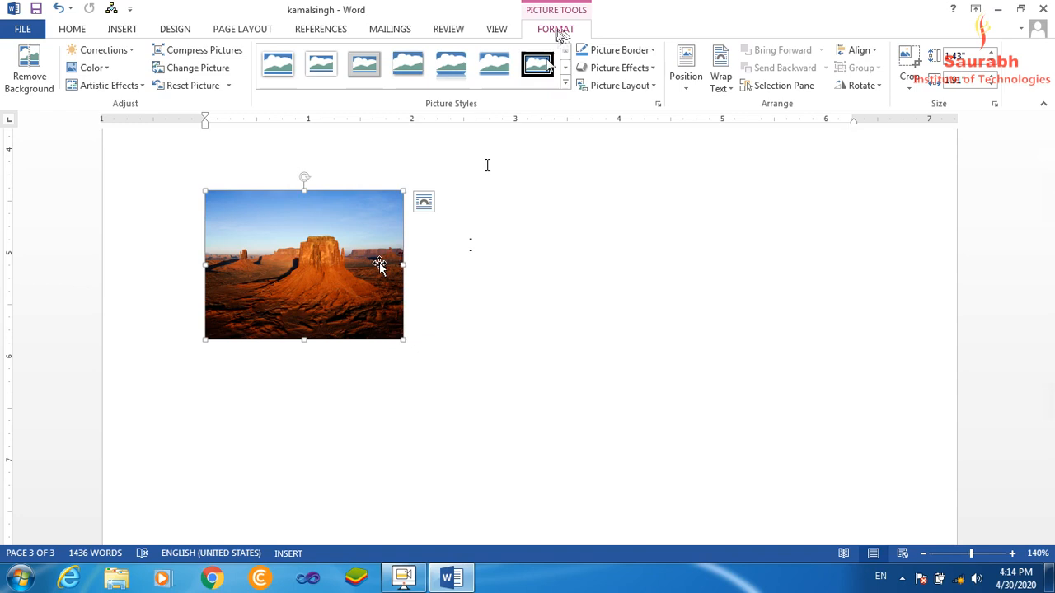
left_click(727, 90)
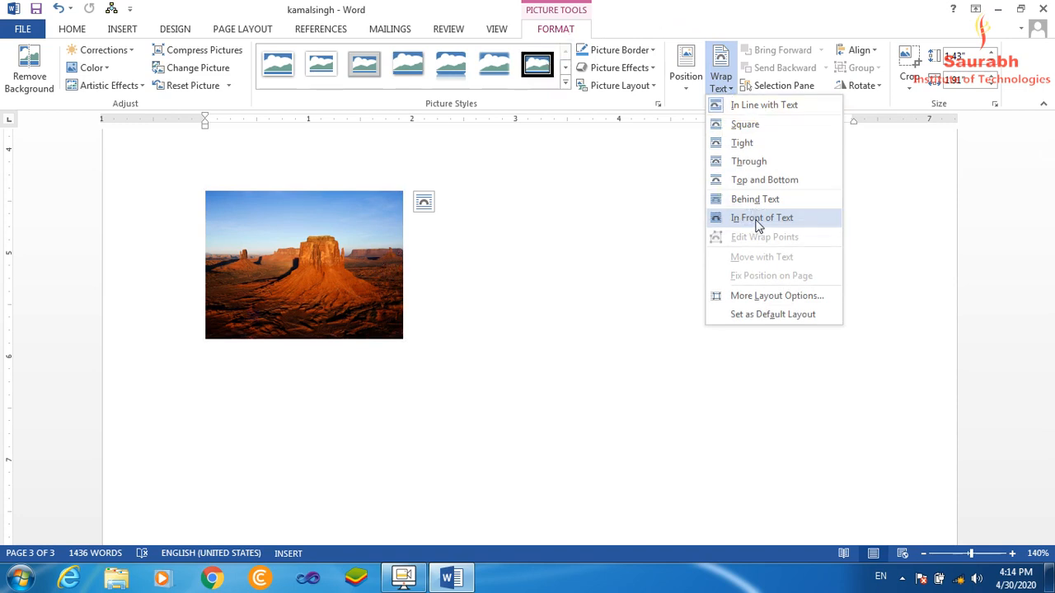
left_click(758, 218)
Move the picture up the page so that it covers the middle of the first three visible paragraphs.
left_click_drag(338, 250, 541, 284)
left_click_drag(1050, 483, 1051, 463)
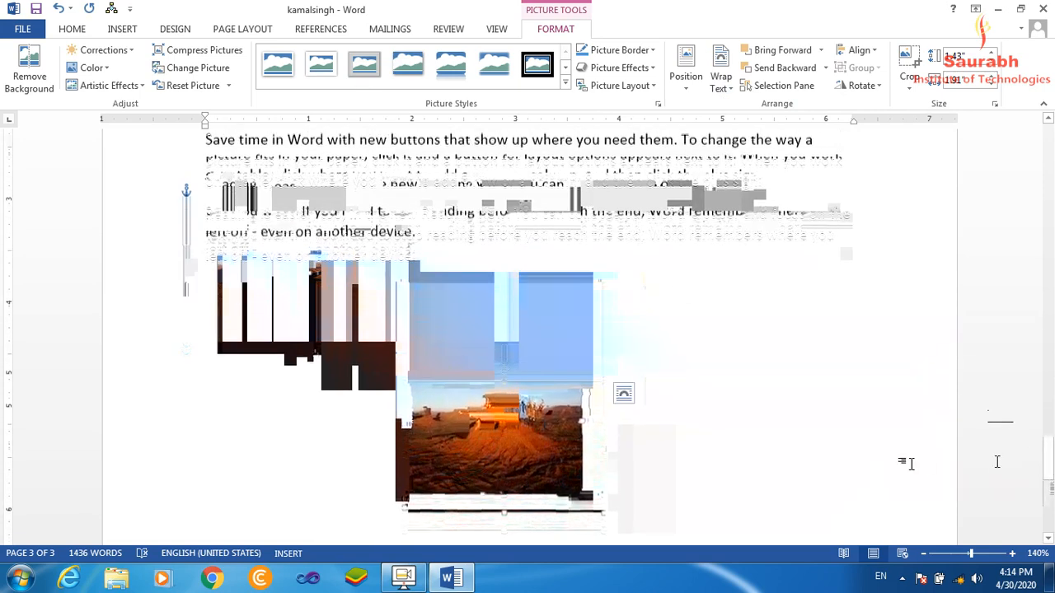
left_click_drag(579, 462, 594, 313)
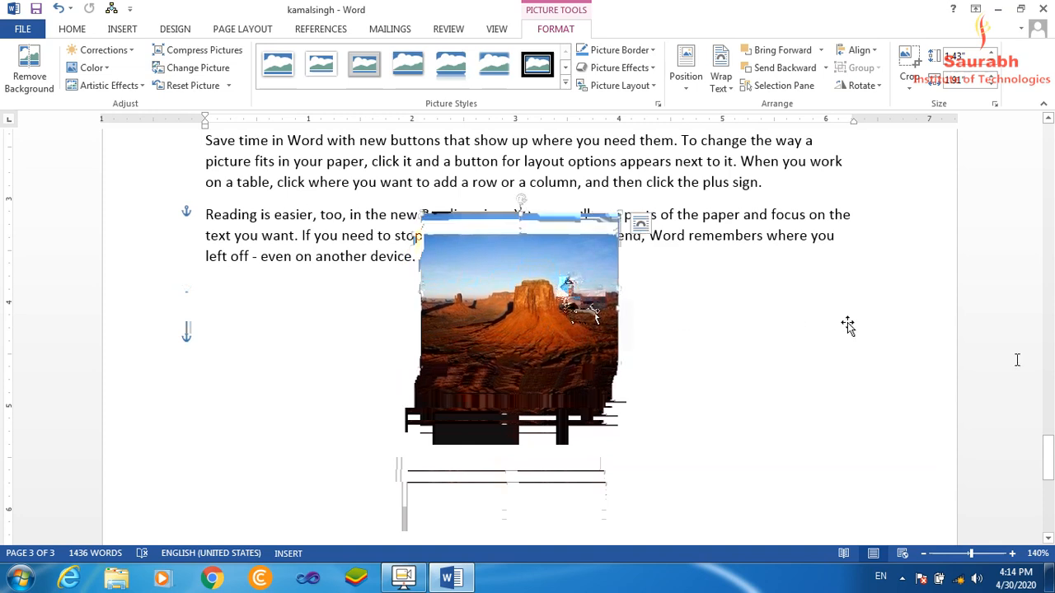
scroll(848, 330, "up", 3)
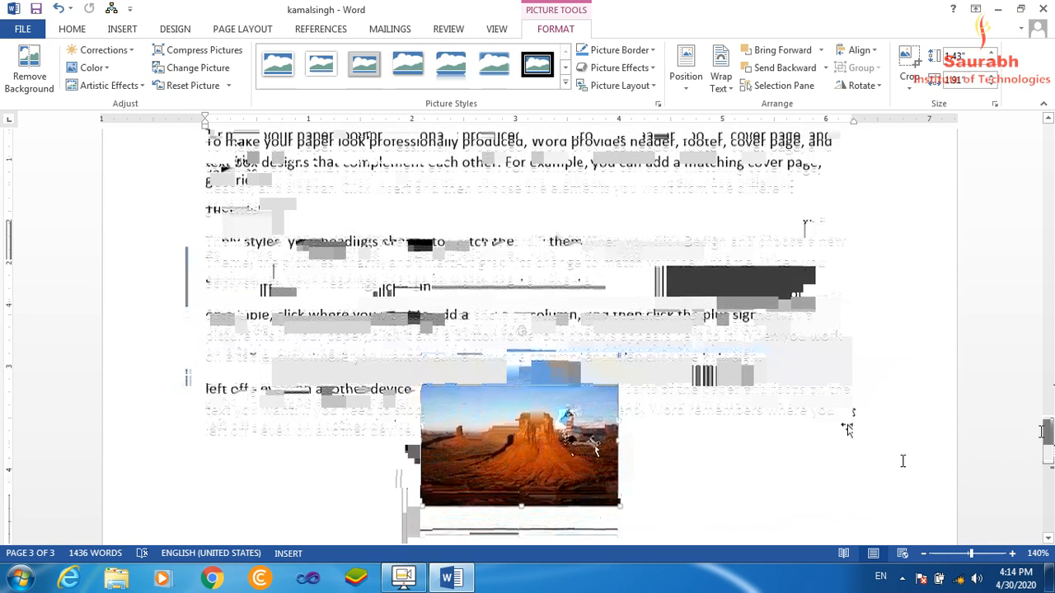
left_click_drag(566, 464, 546, 290)
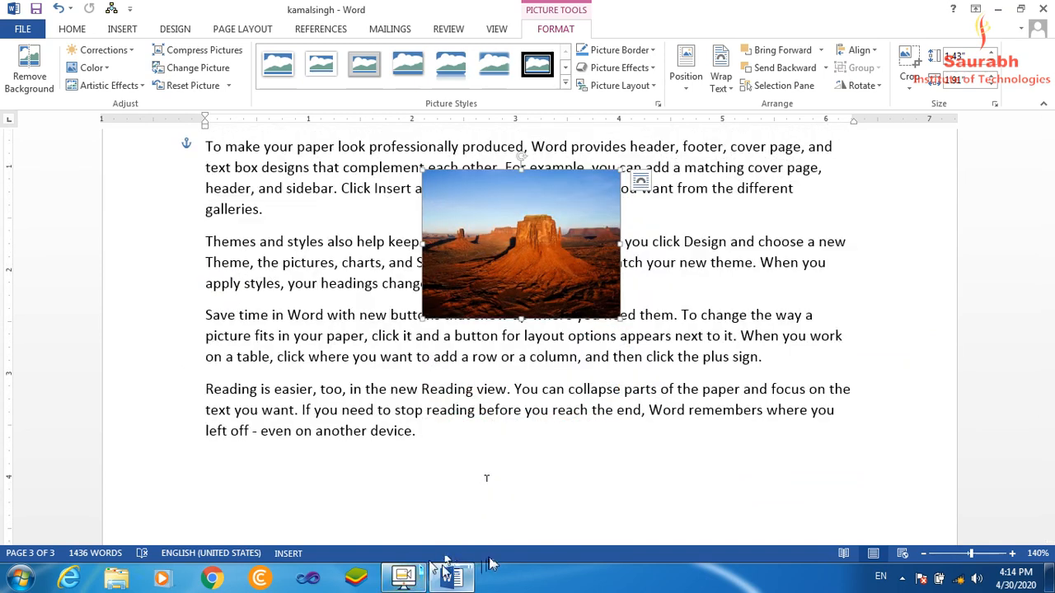
left_click(406, 578)
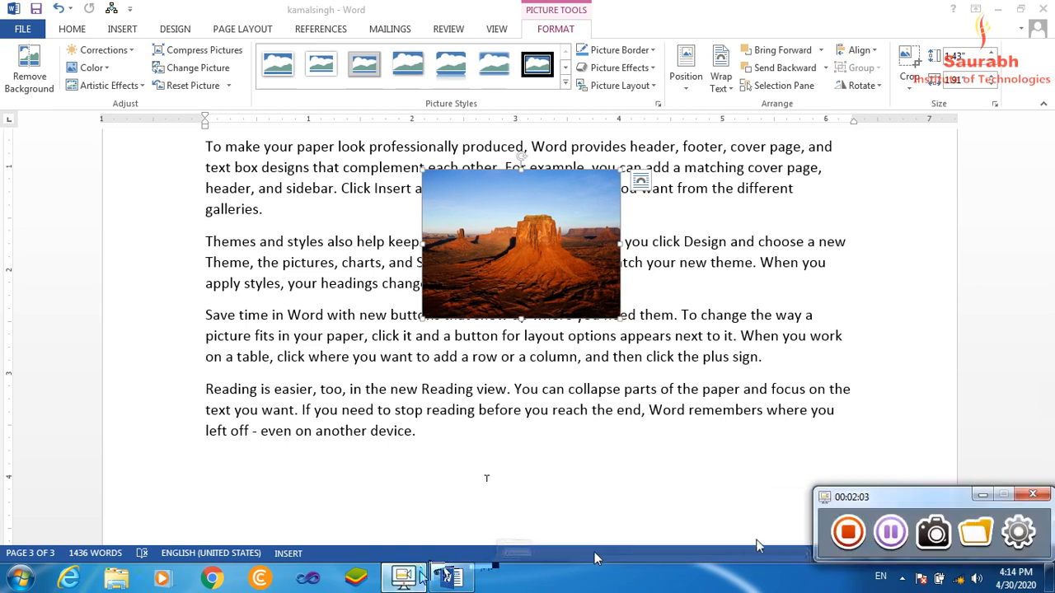
left_click(984, 495)
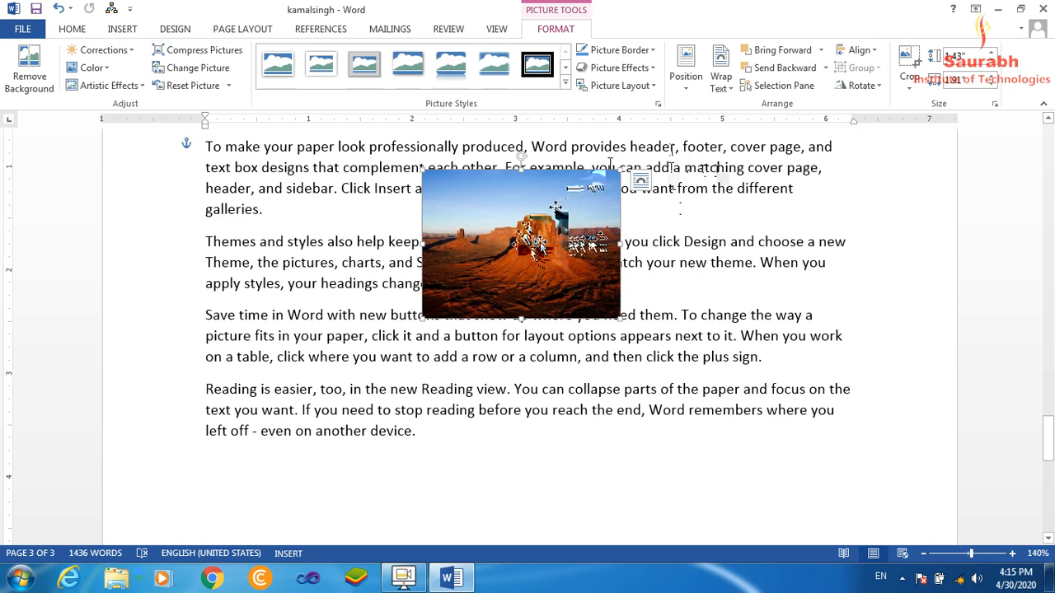
Set the picture's text wrapping to Behind Text and move it down behind the "Save time in Word" paragraph.
left_click(725, 86)
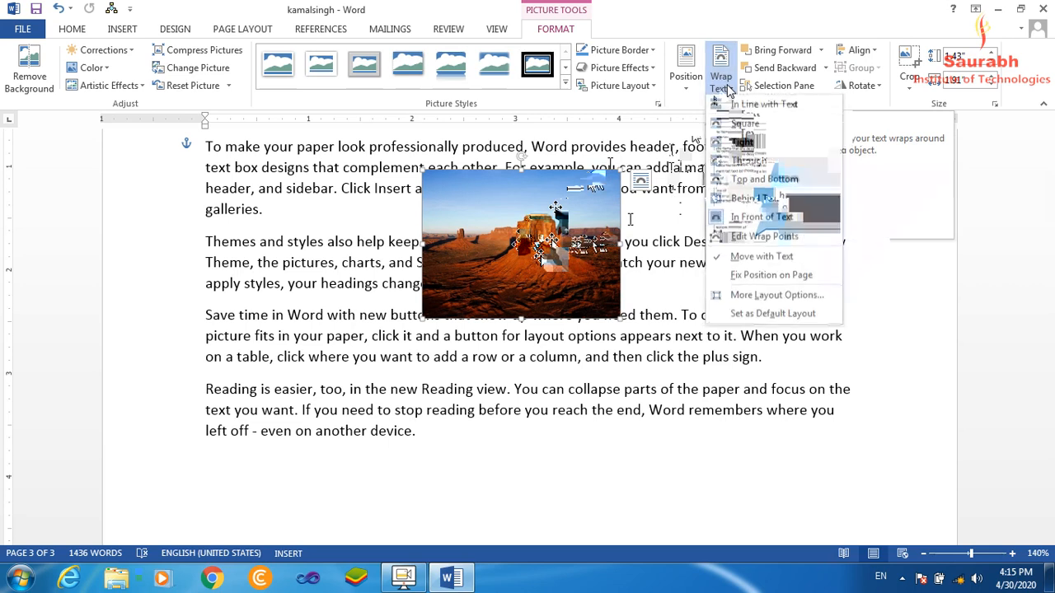
left_click(755, 201)
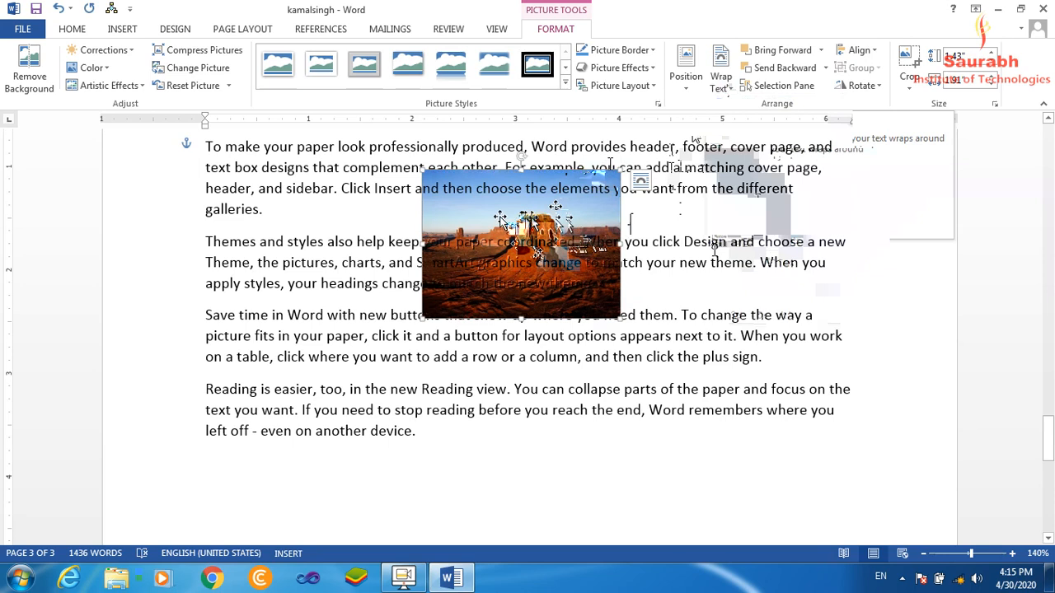
left_click_drag(524, 224, 540, 303)
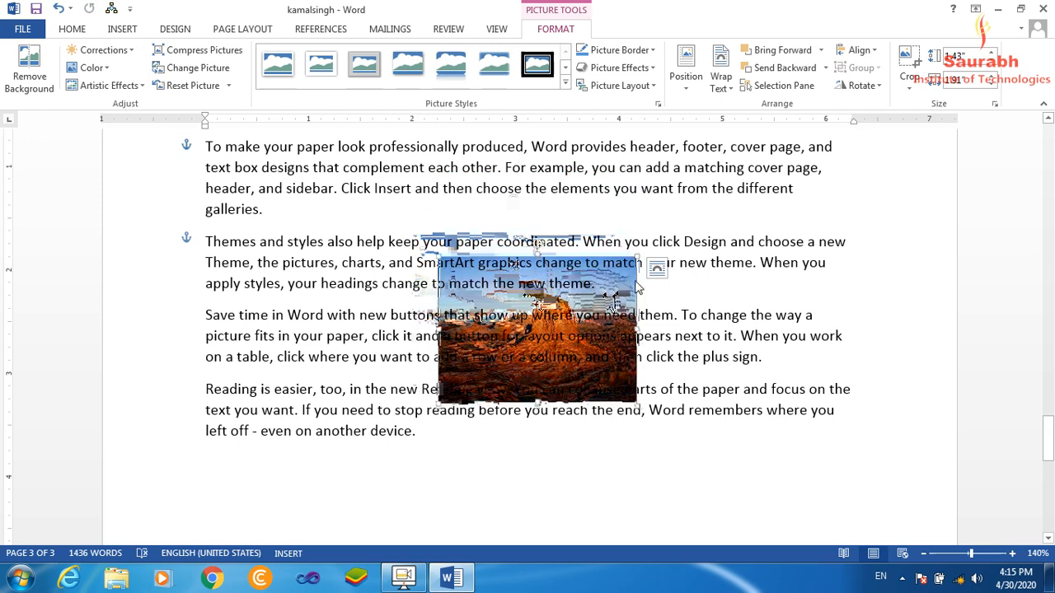
Deselect the picture, turn on object selection and use it to select the picture behind the text.
left_click(651, 293)
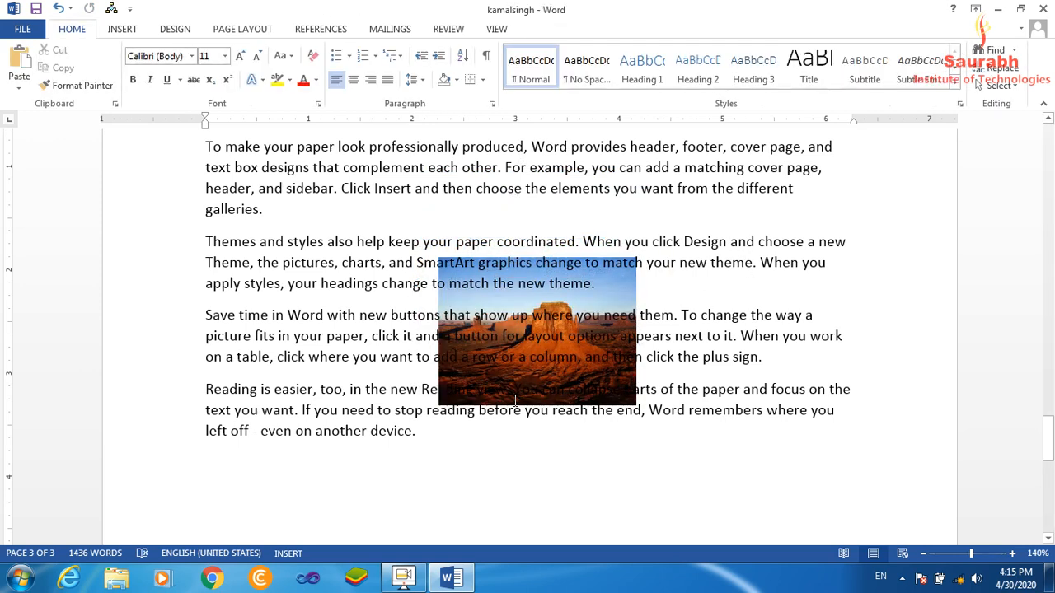
left_click(471, 288)
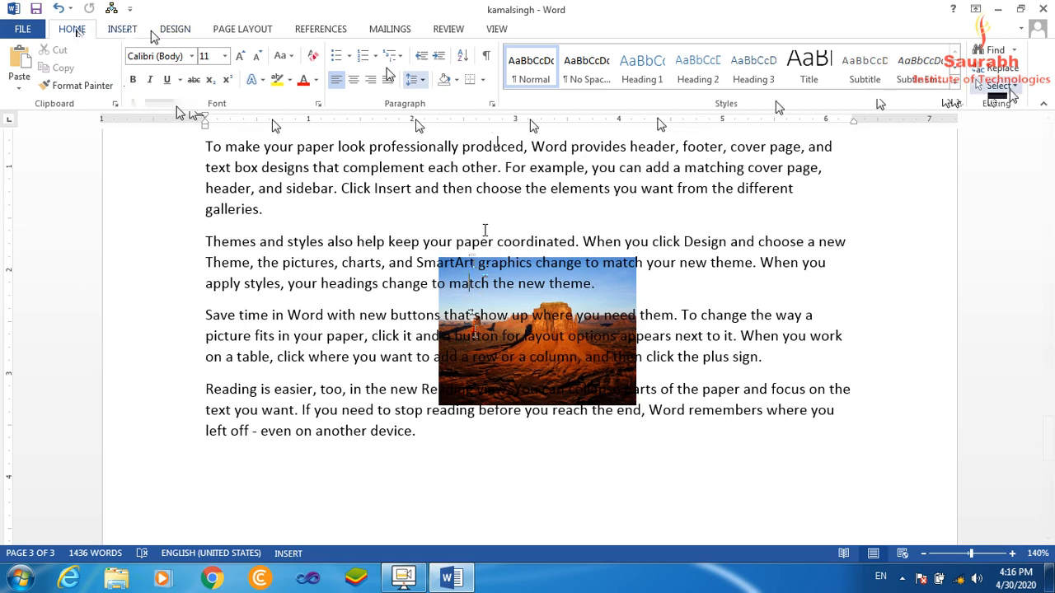
left_click(1000, 86)
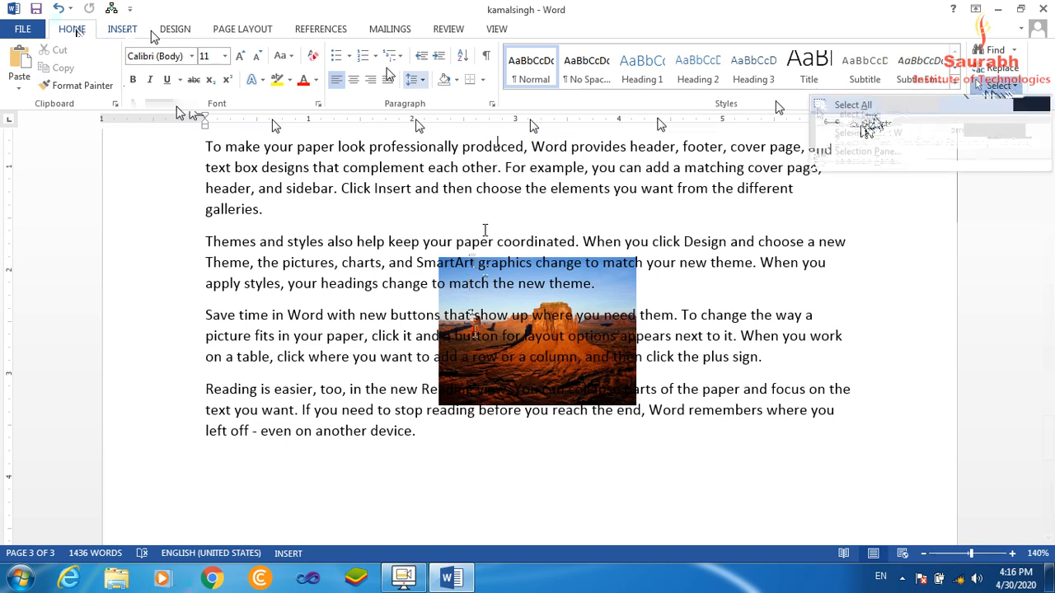
left_click(867, 119)
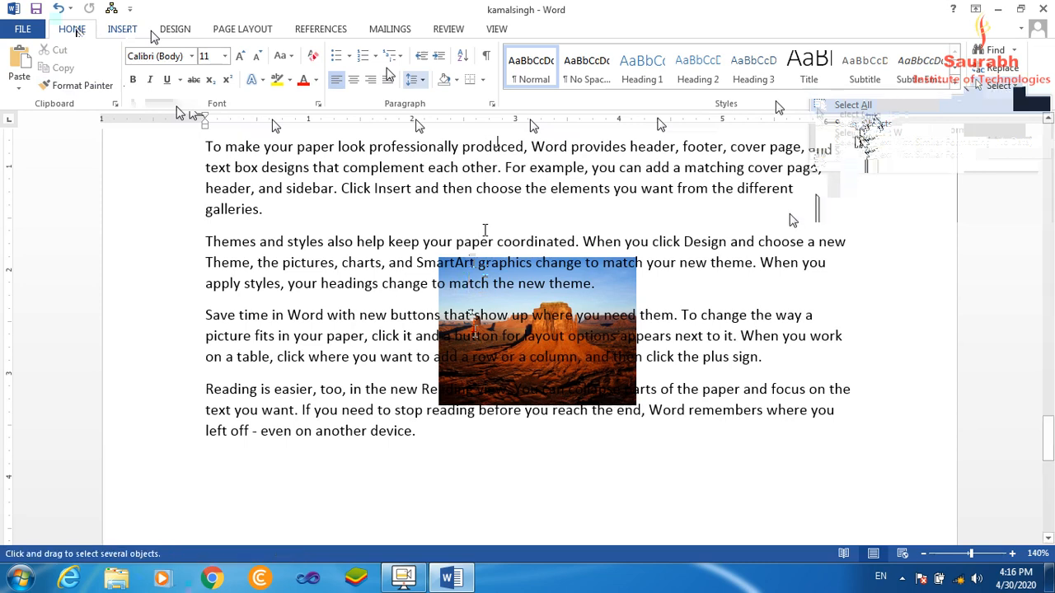
left_click(534, 301)
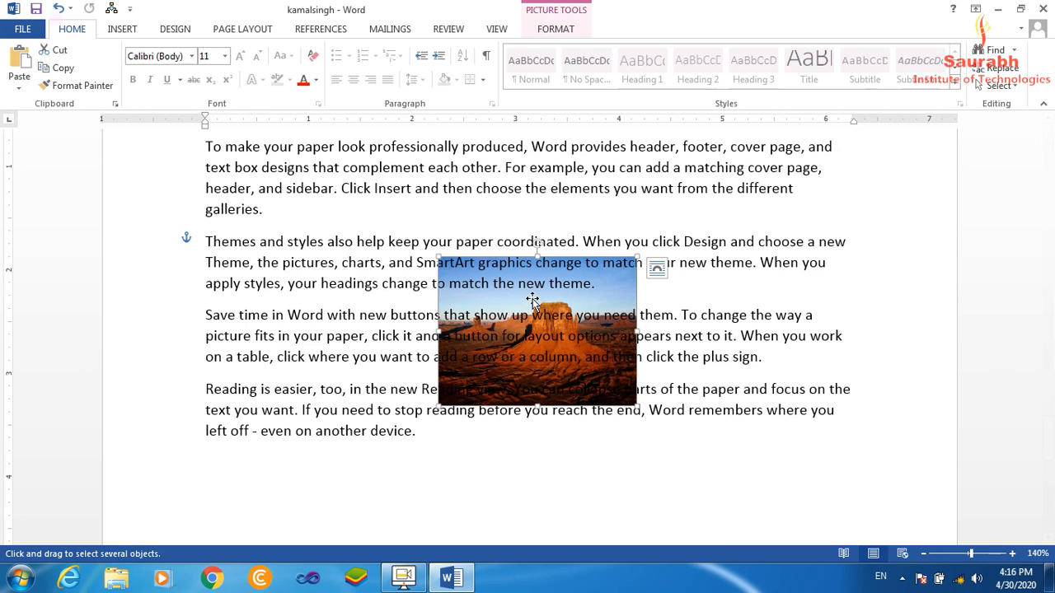
Set the picture's text wrapping to Square and try moving it within the surrounding paragraphs.
left_click(555, 32)
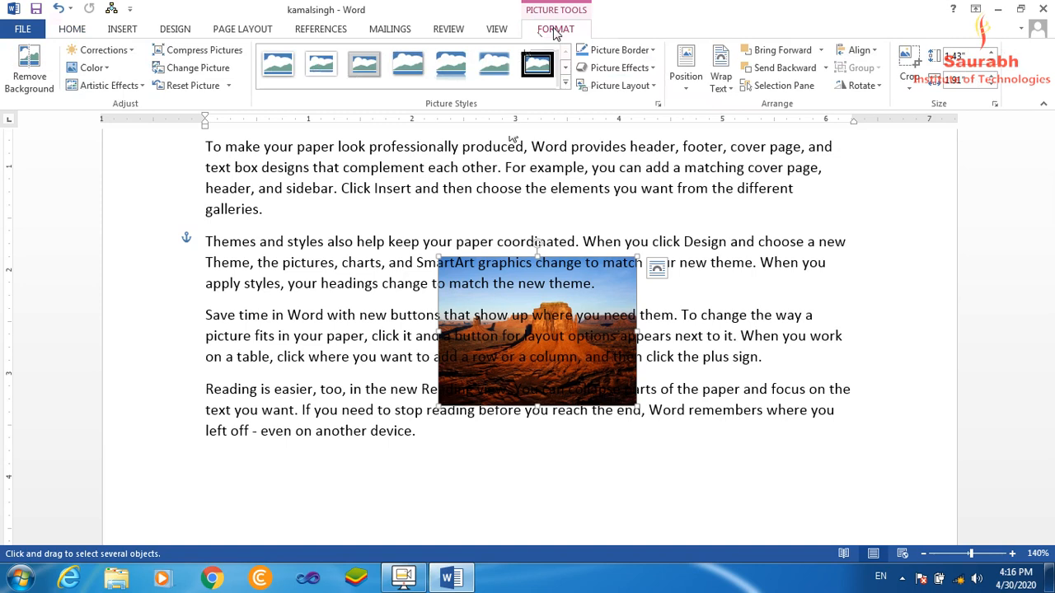
left_click(723, 84)
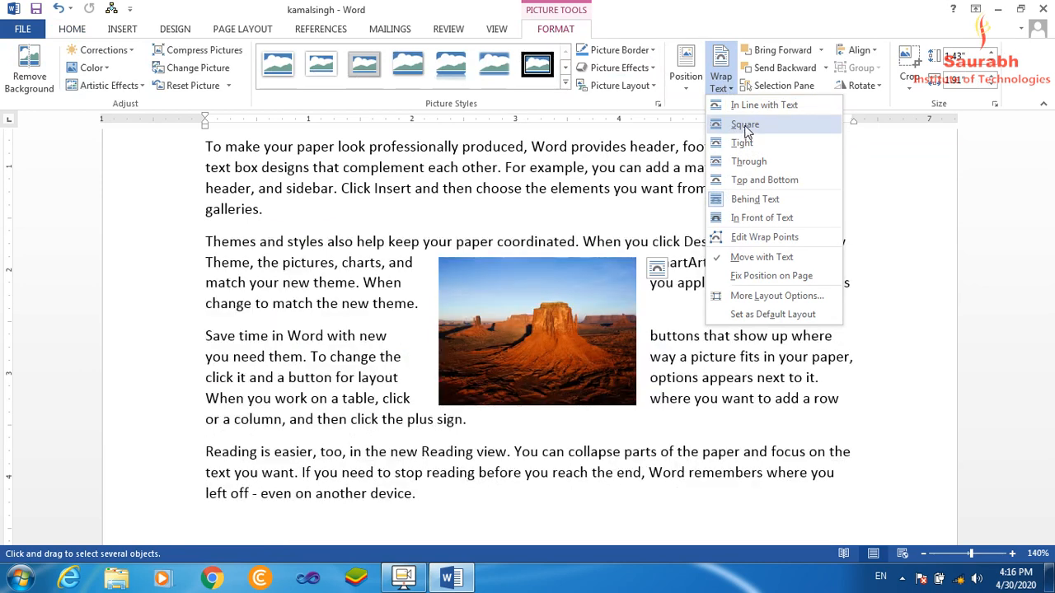
left_click(746, 124)
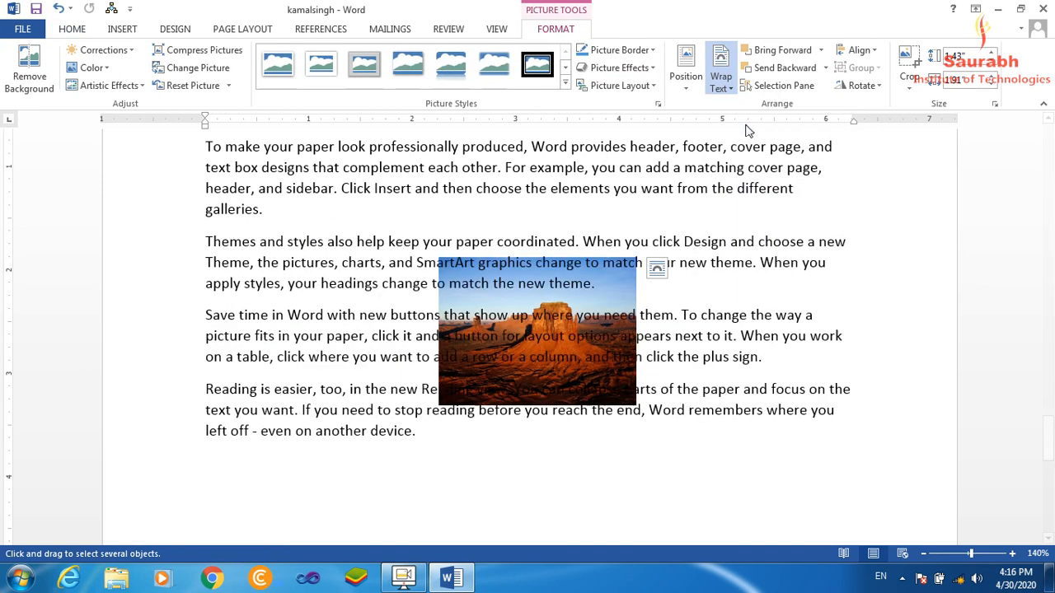
left_click_drag(608, 292, 554, 311)
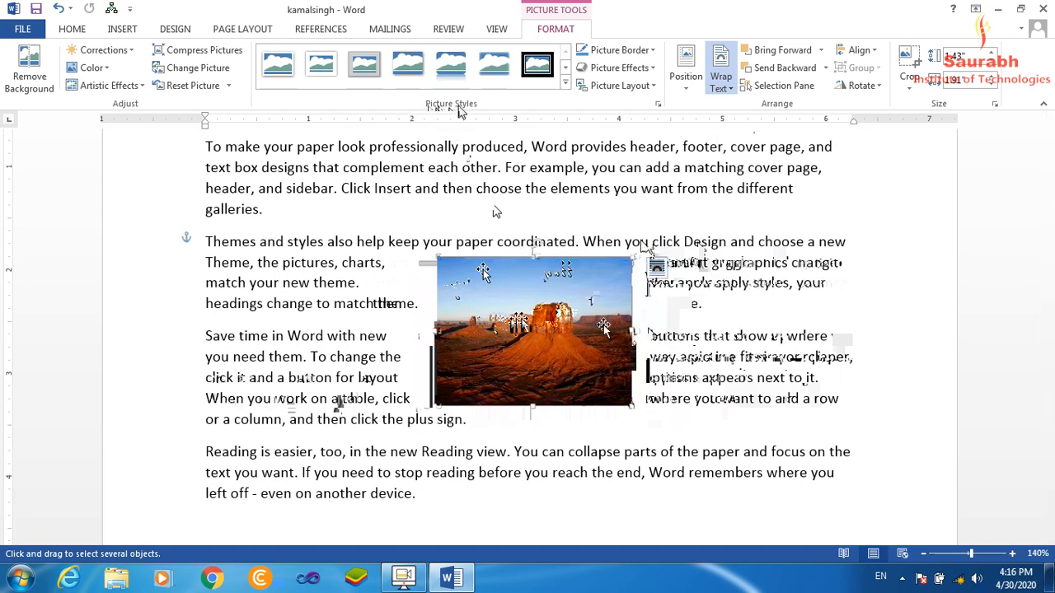
Apply the oval metallic frame picture style to the desert picture and move it slightly down.
left_click(566, 86)
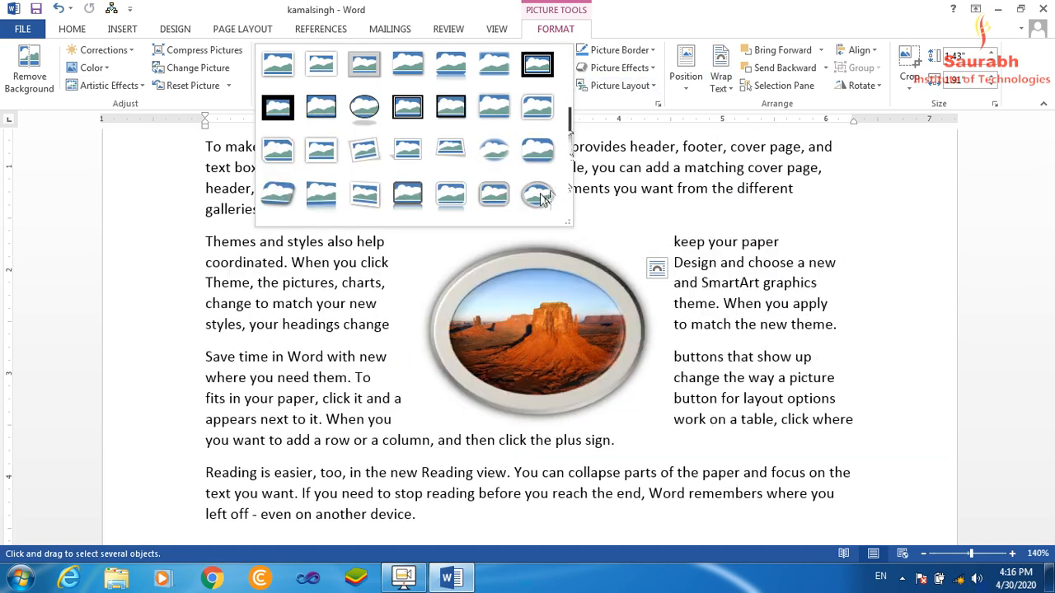
left_click(539, 196)
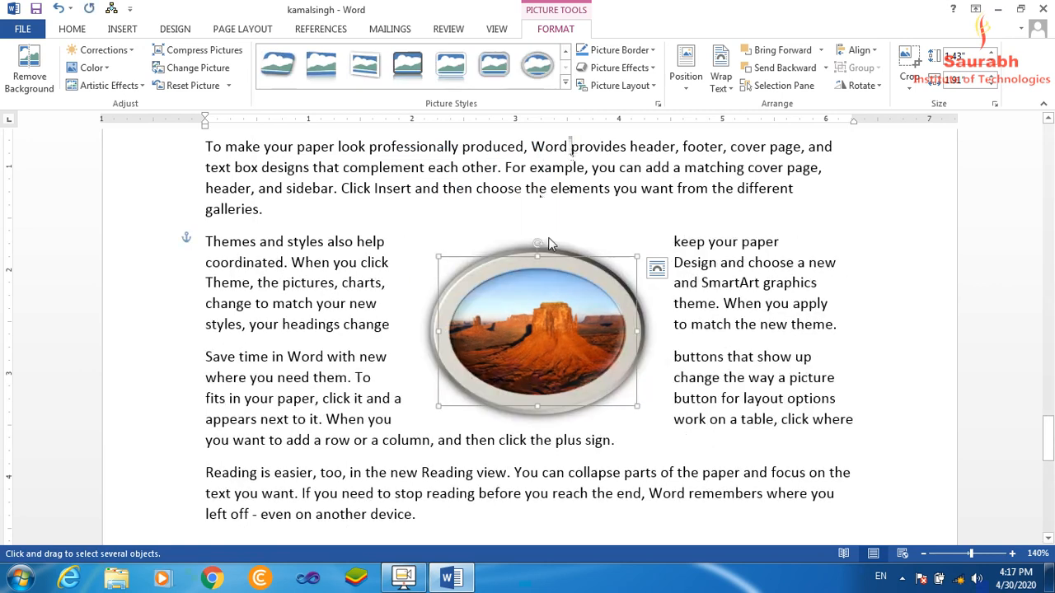
left_click_drag(540, 333, 534, 351)
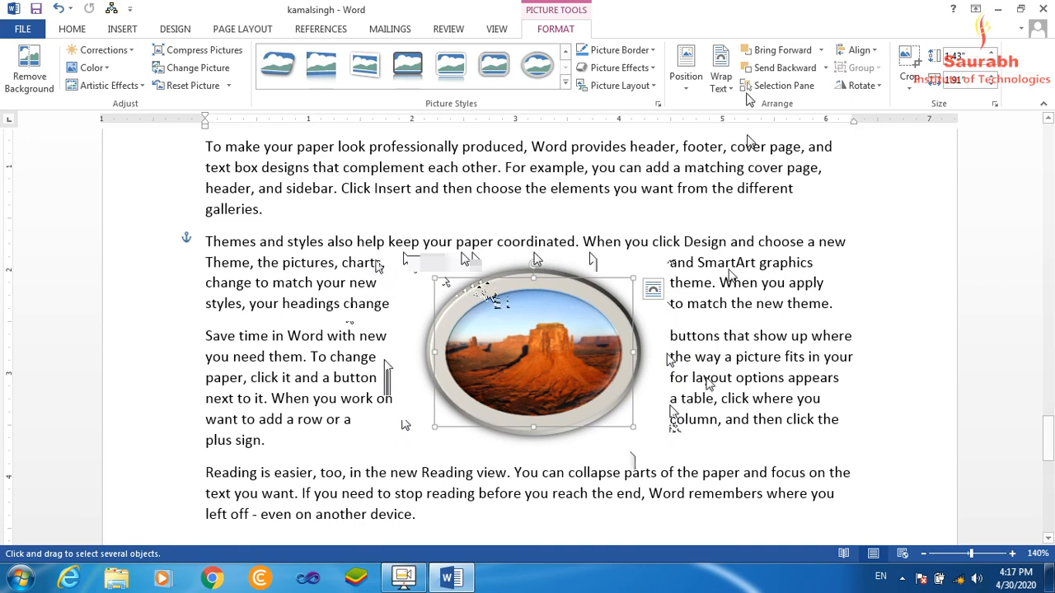
Try Tight text wrapping on the oval picture and change the wrapping to Through.
left_click(722, 82)
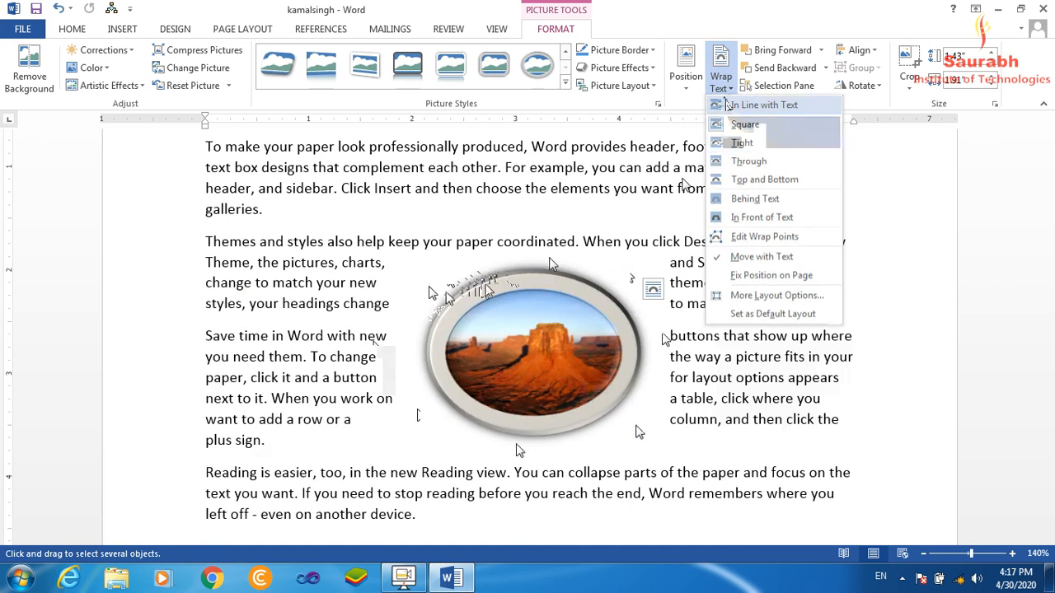
left_click(759, 147)
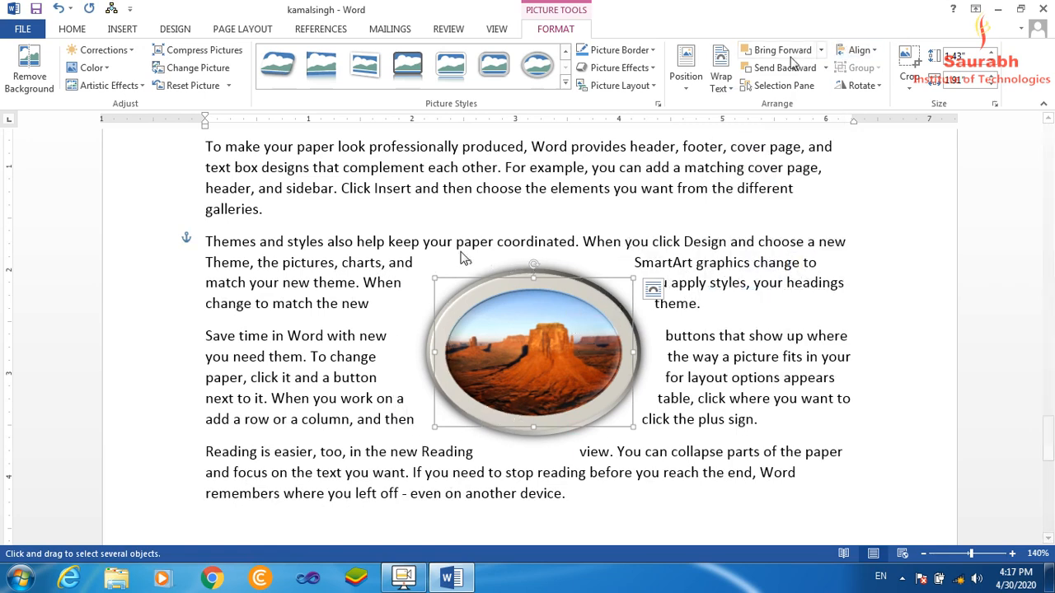
left_click(722, 86)
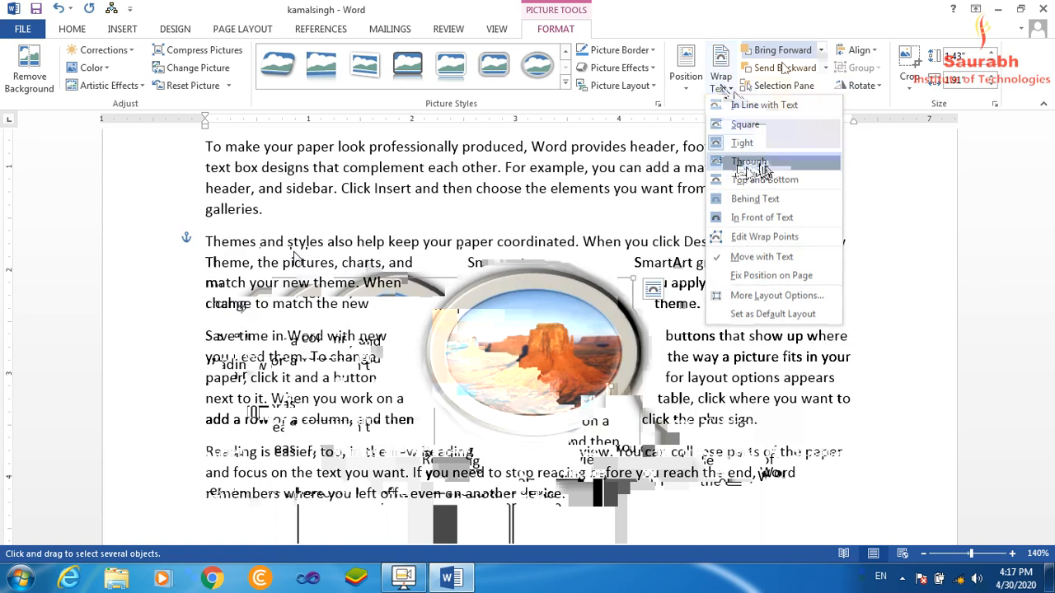
left_click(760, 169)
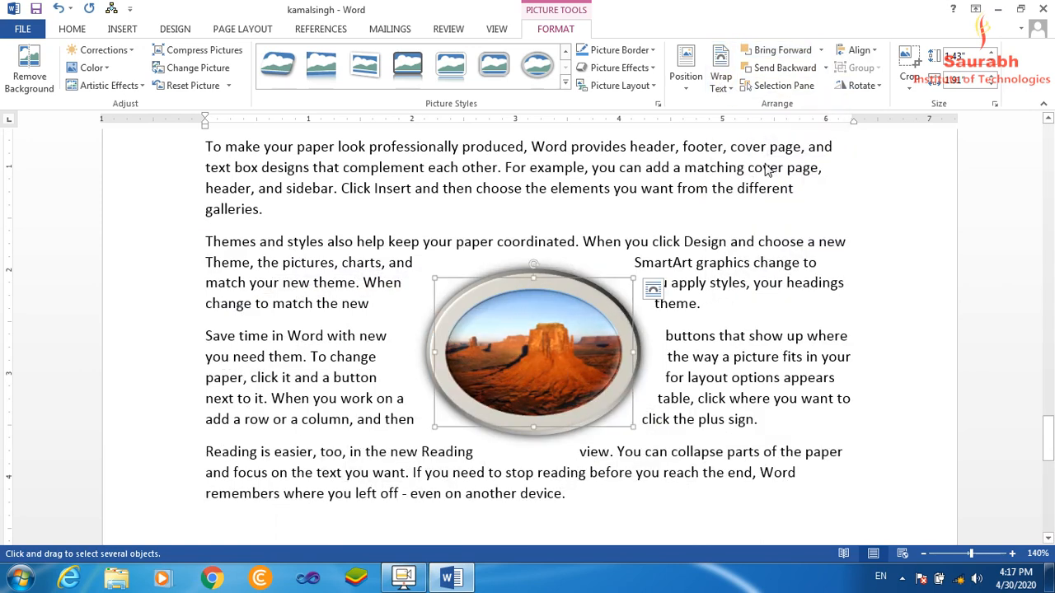
Edit the oval picture's wrap points, pulling points near its upper-left edge inward and outward so the text reflows.
left_click(728, 89)
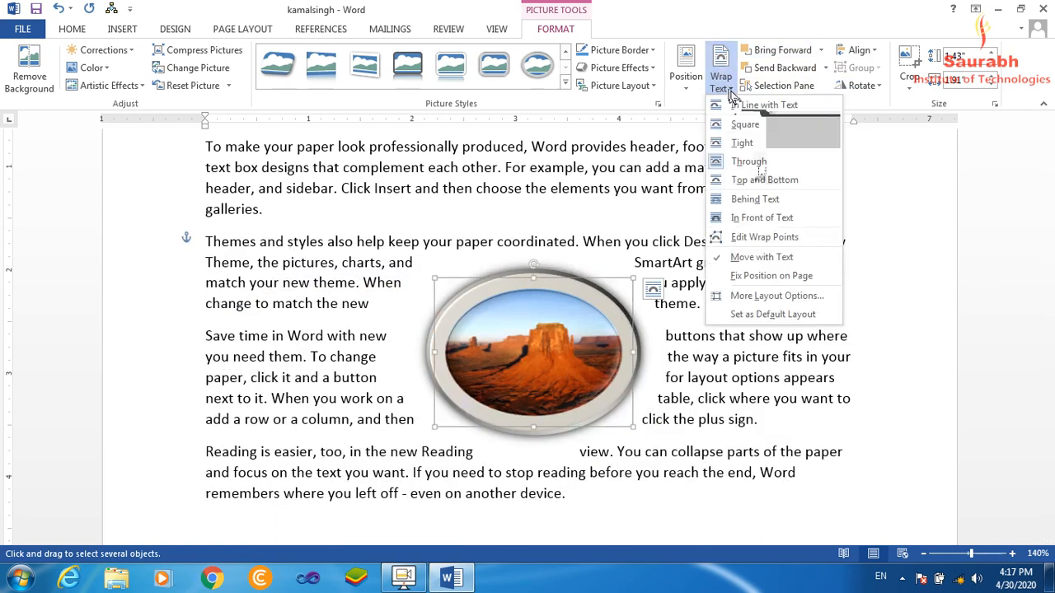
left_click(744, 240)
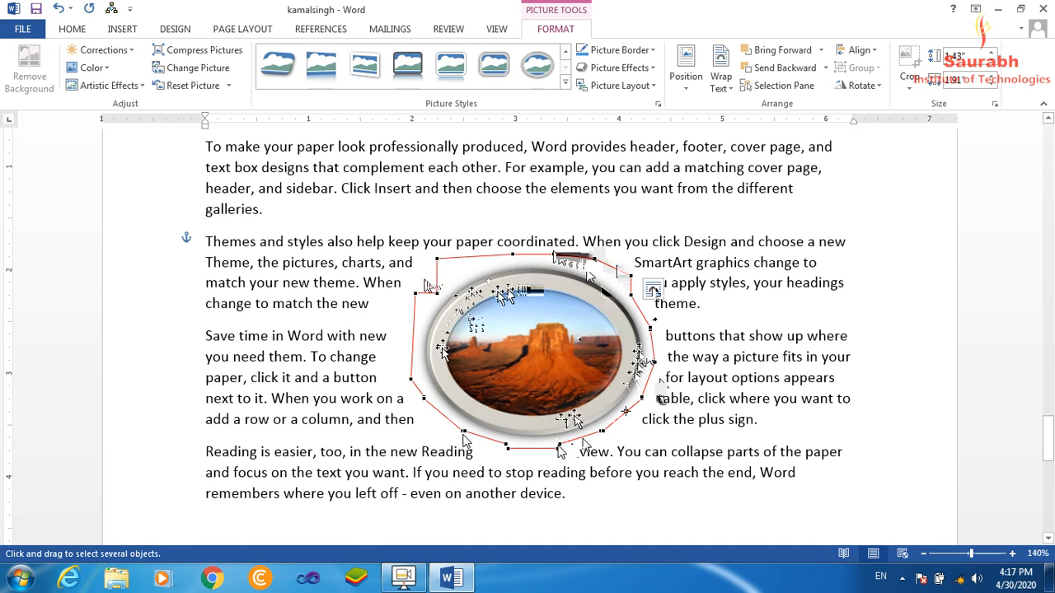
left_click_drag(436, 295, 491, 346)
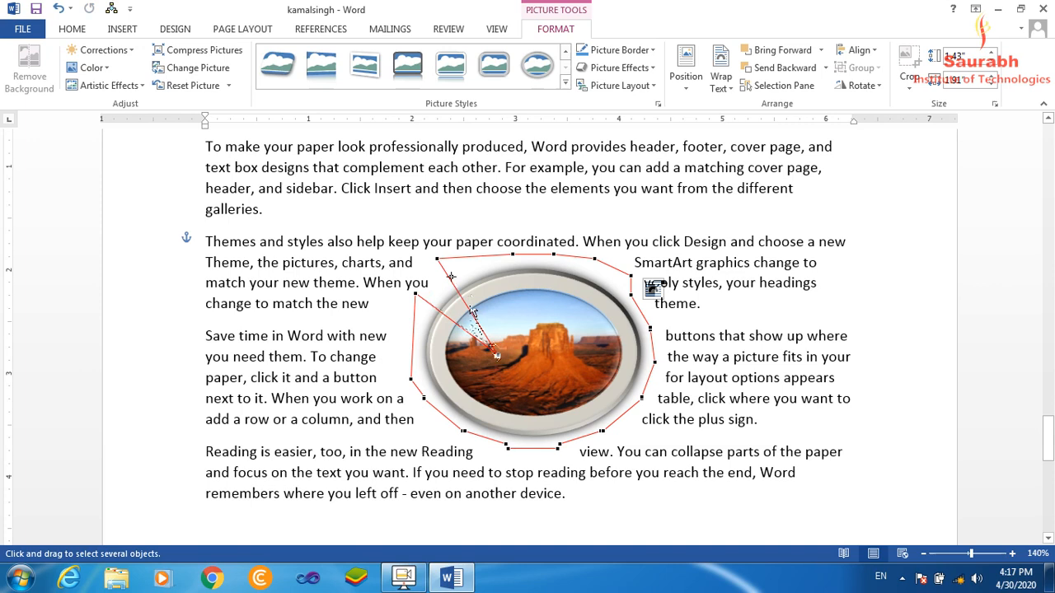
left_click_drag(435, 258, 349, 263)
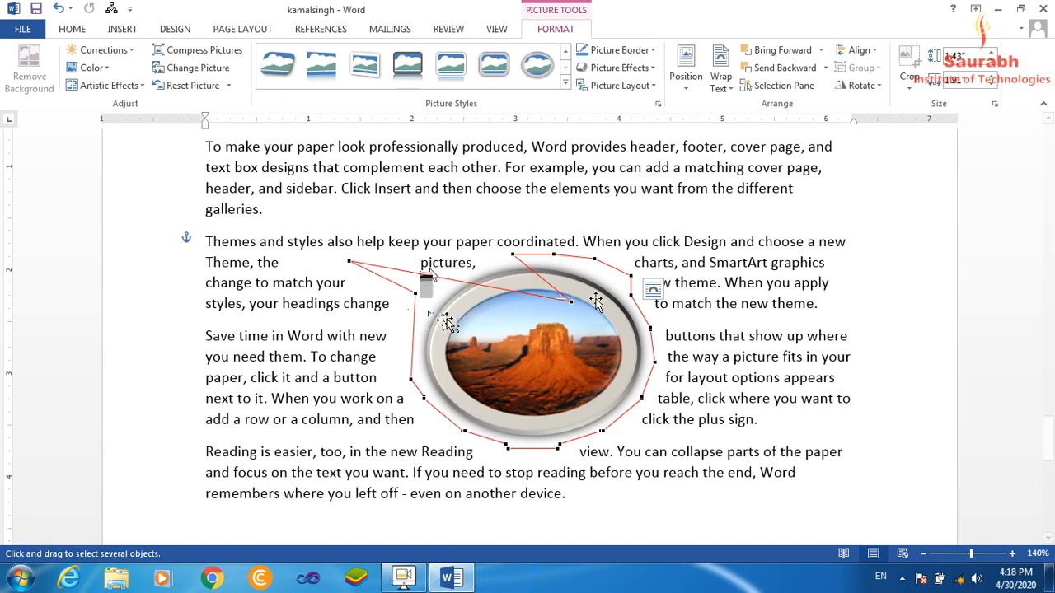
left_click(700, 269)
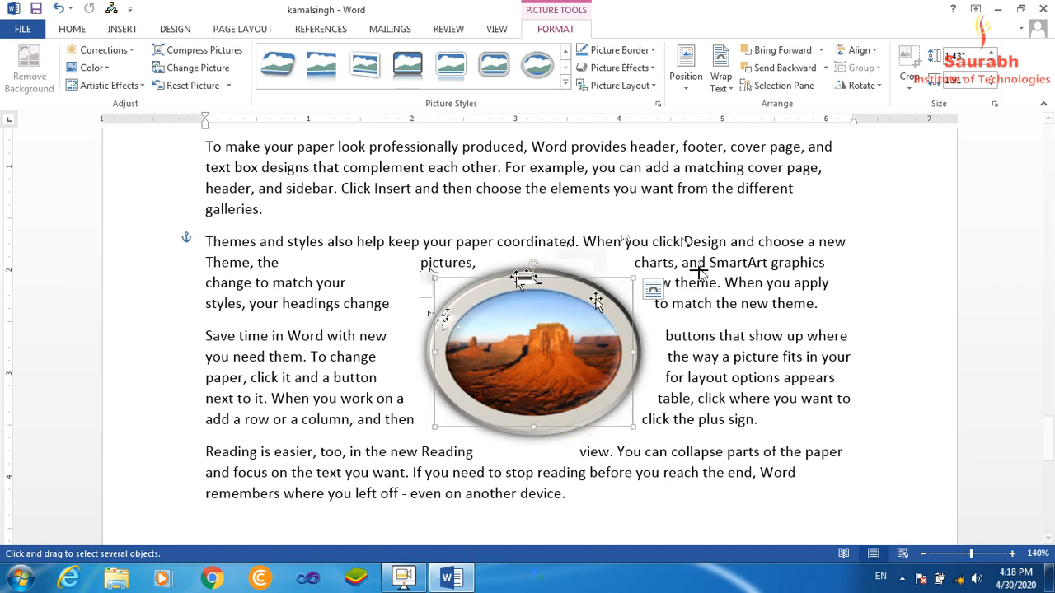
Set the oval picture's text wrapping to Top and Bottom and look through the other wrapping options.
left_click(725, 89)
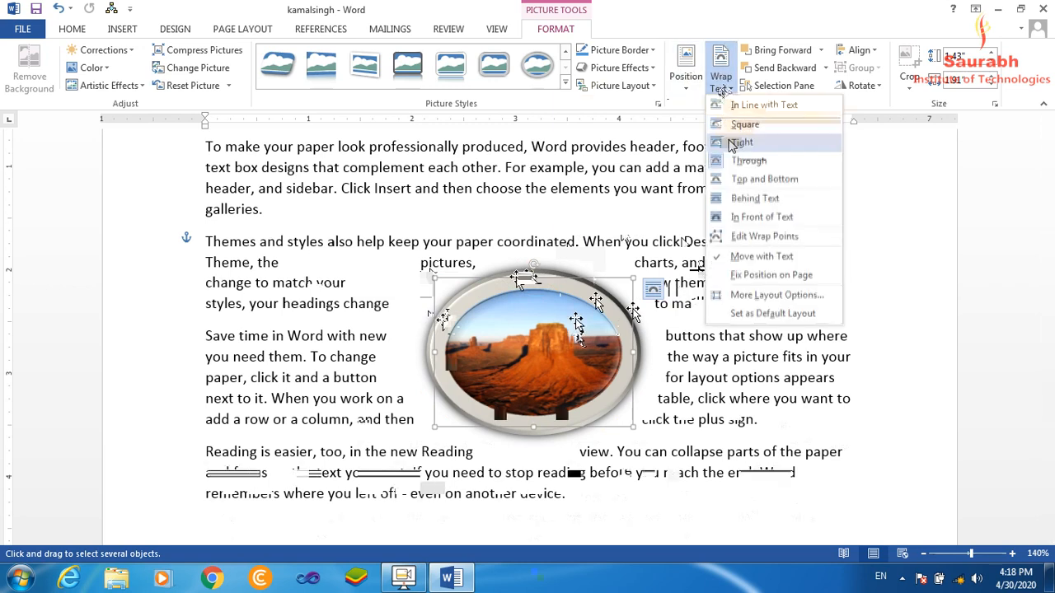
left_click(751, 180)
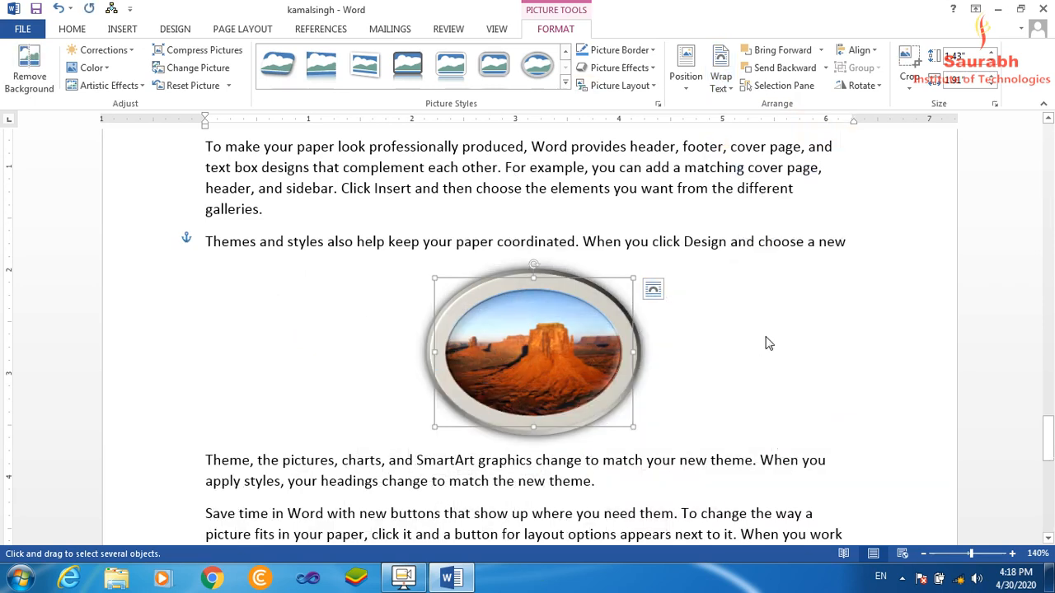
left_click(722, 91)
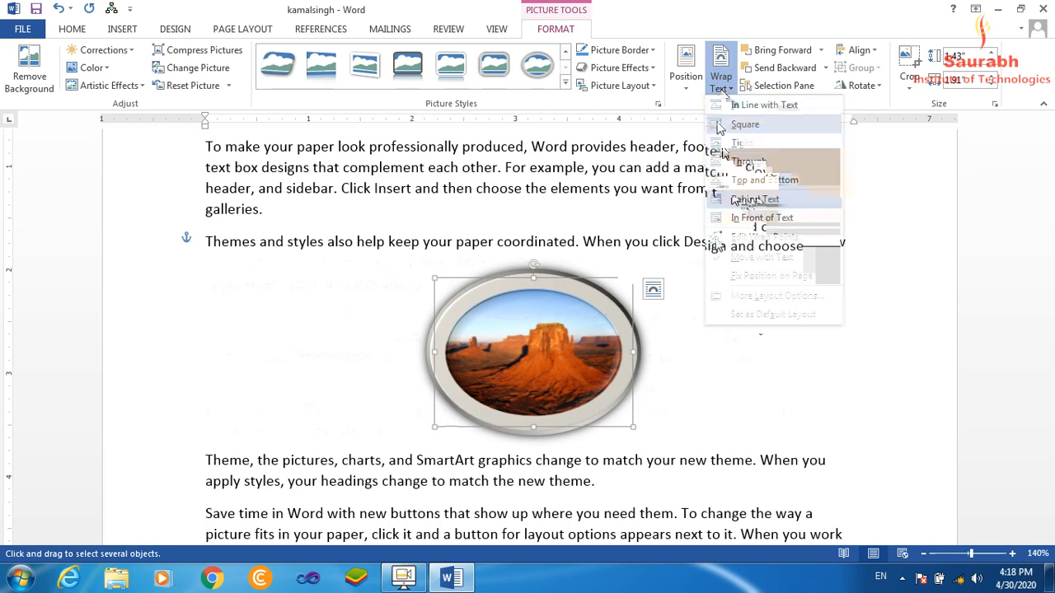
left_click(722, 83)
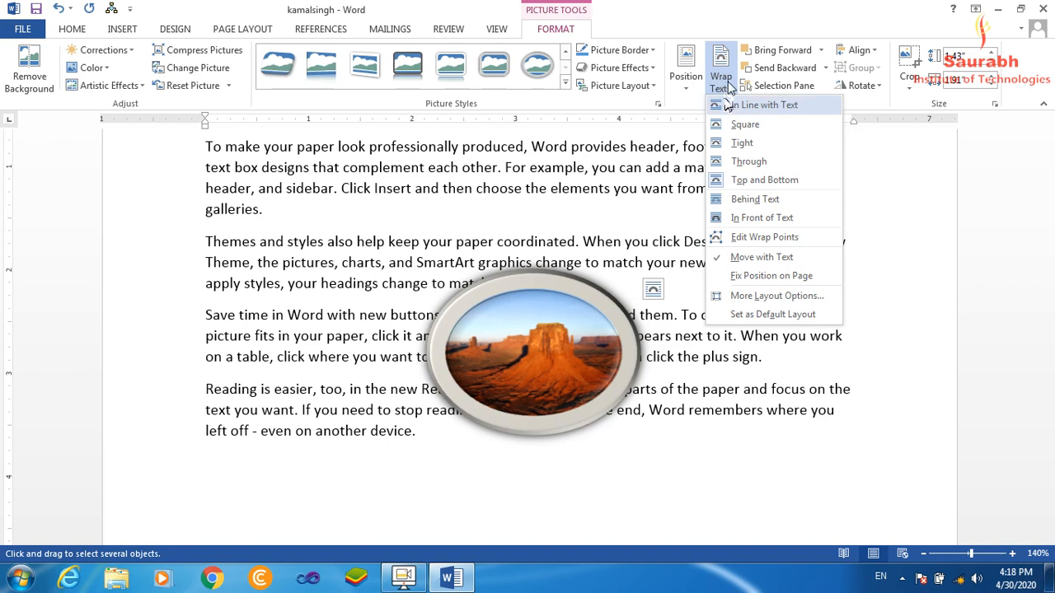
left_click(734, 105)
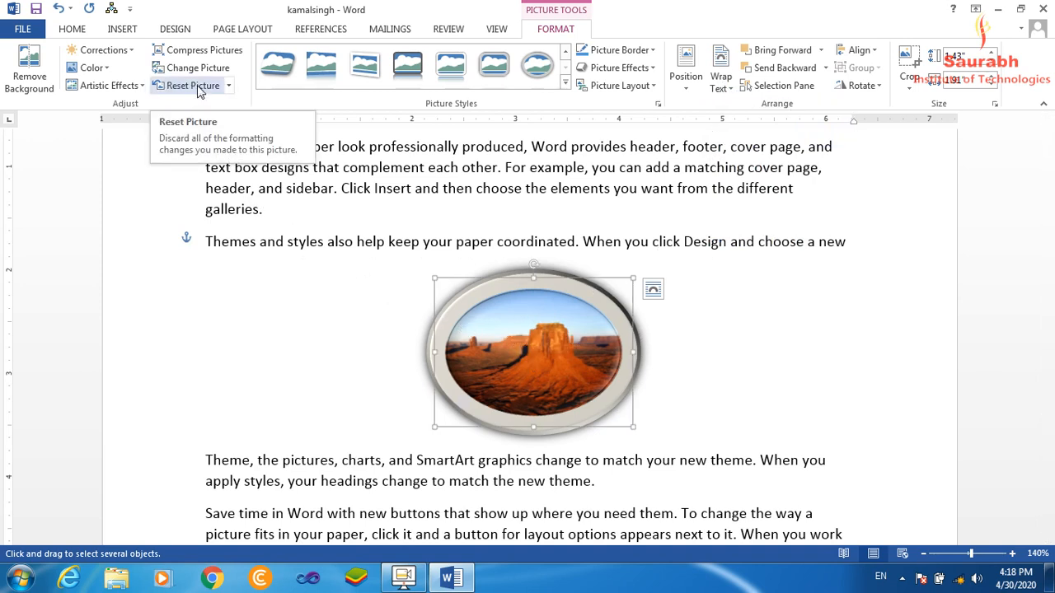
Reset the desert picture's formatting and change its text wrapping.
left_click(194, 86)
left_click_drag(546, 340, 552, 381)
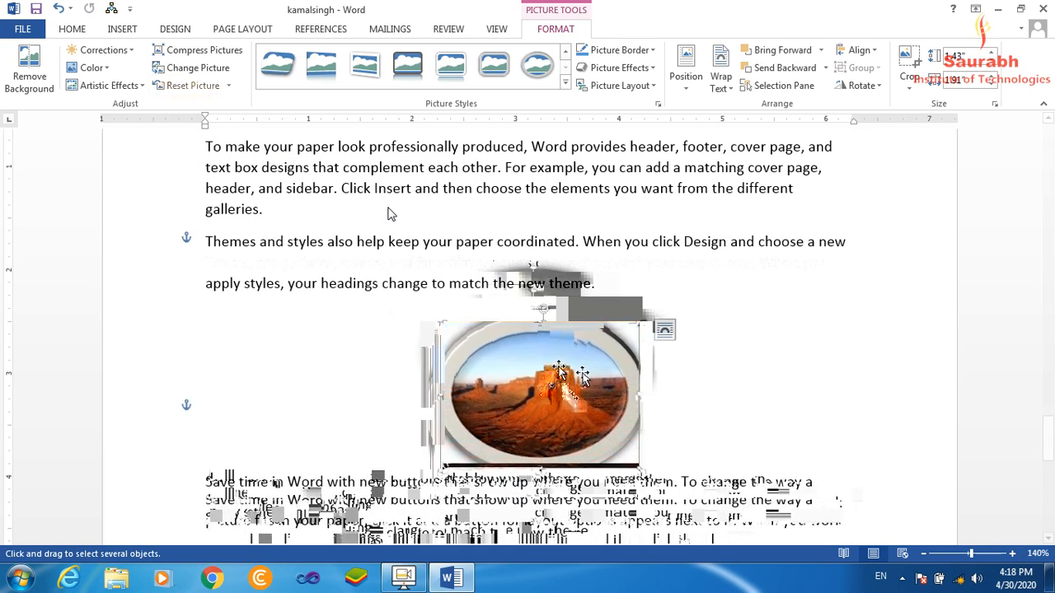
left_click(720, 87)
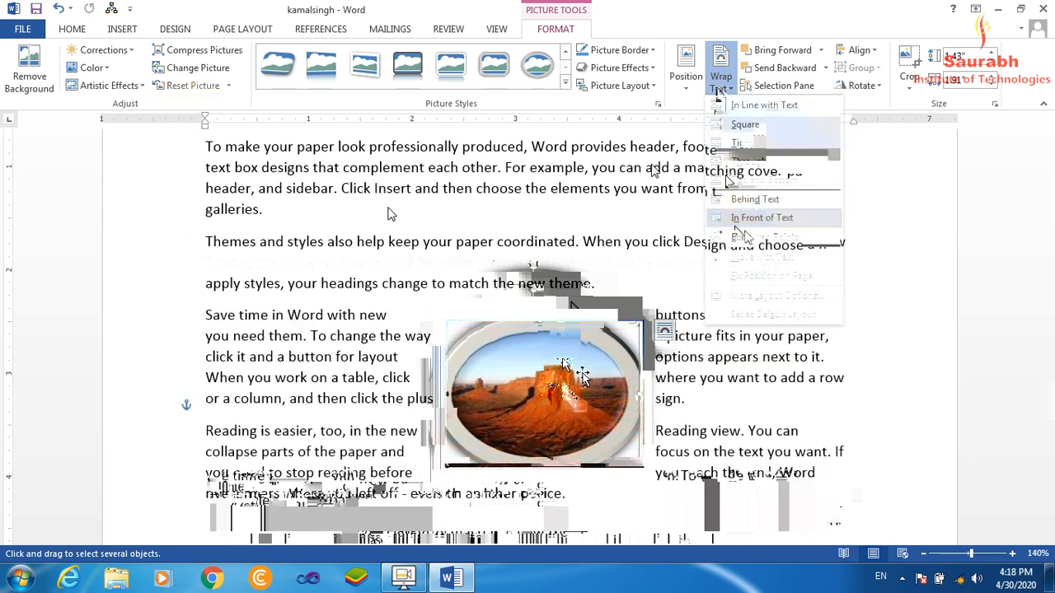
left_click(754, 180)
Move the desert picture into the blank area below the last paragraph, slightly right of the page centre.
left_click_drag(1049, 446, 1049, 473)
left_click_drag(611, 194, 482, 398)
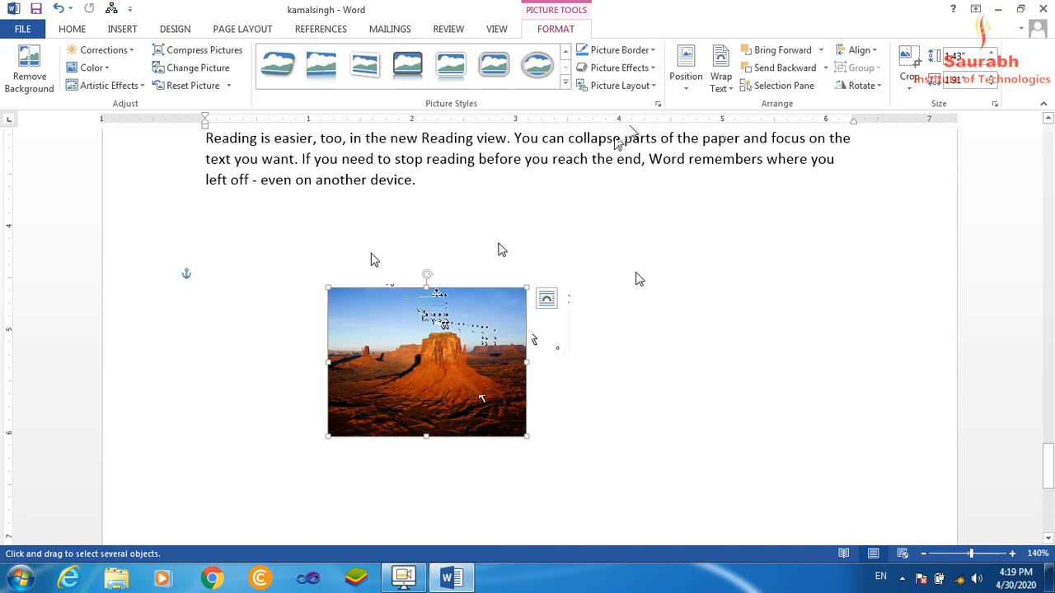
left_click_drag(408, 336, 414, 324)
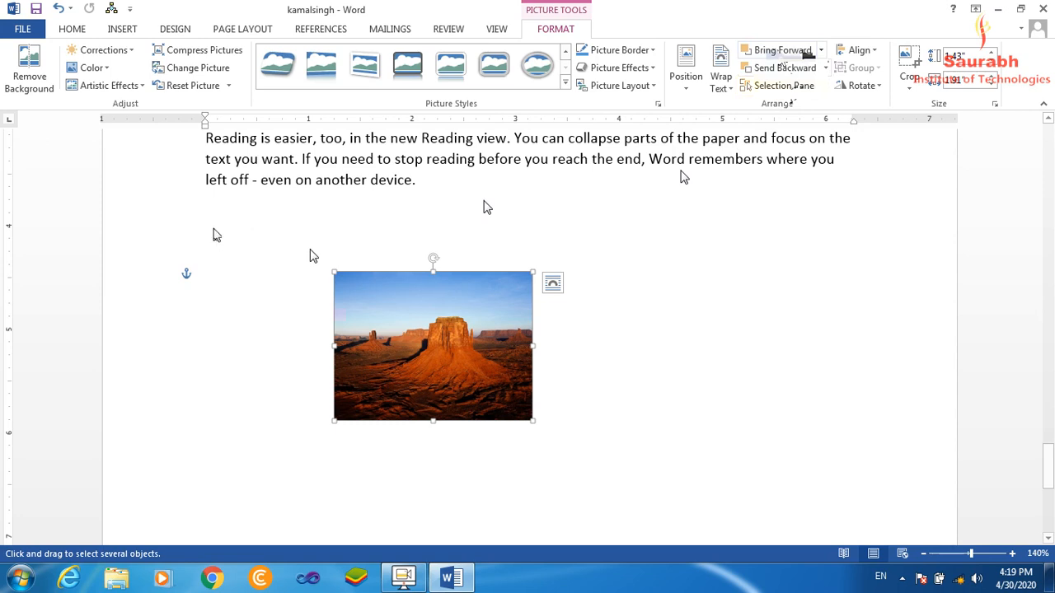
left_click_drag(396, 306, 528, 319)
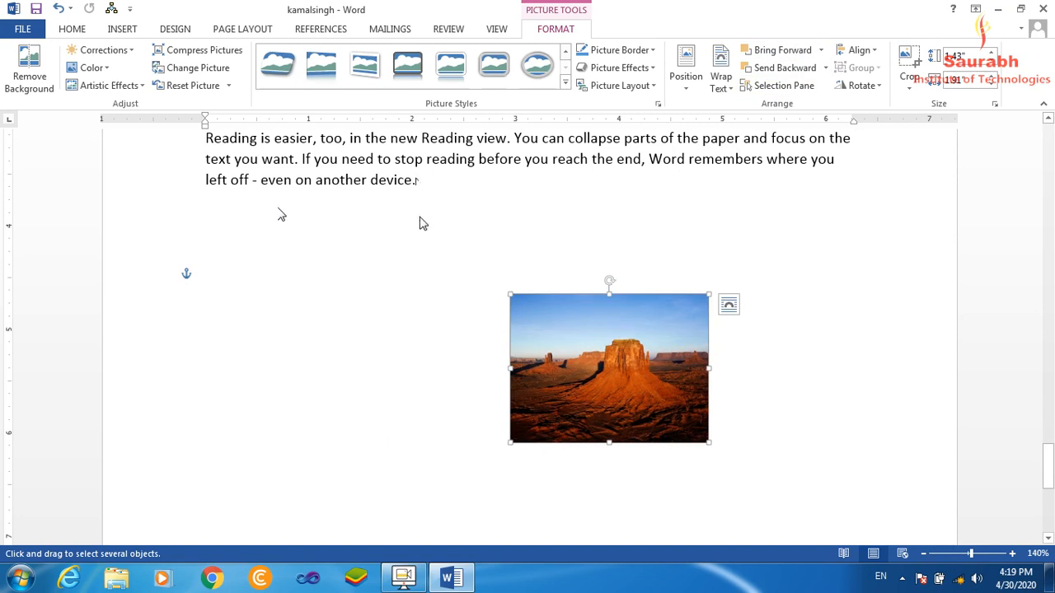
Insert the Chrysanthemum sample picture below the last paragraph and shrink it to about 1.27" by 1.69".
left_click(378, 219)
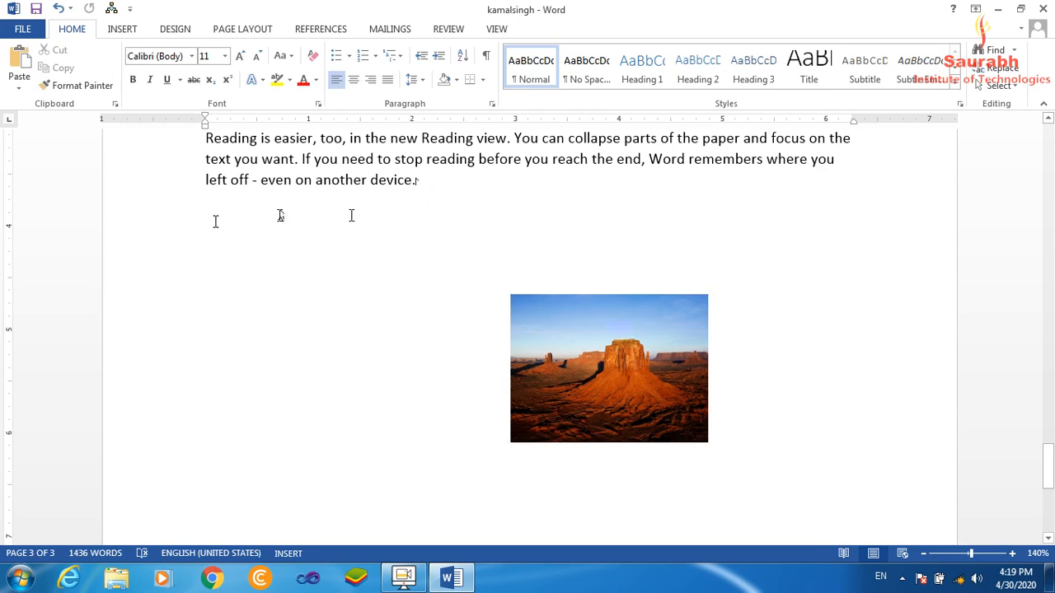
left_click(122, 29)
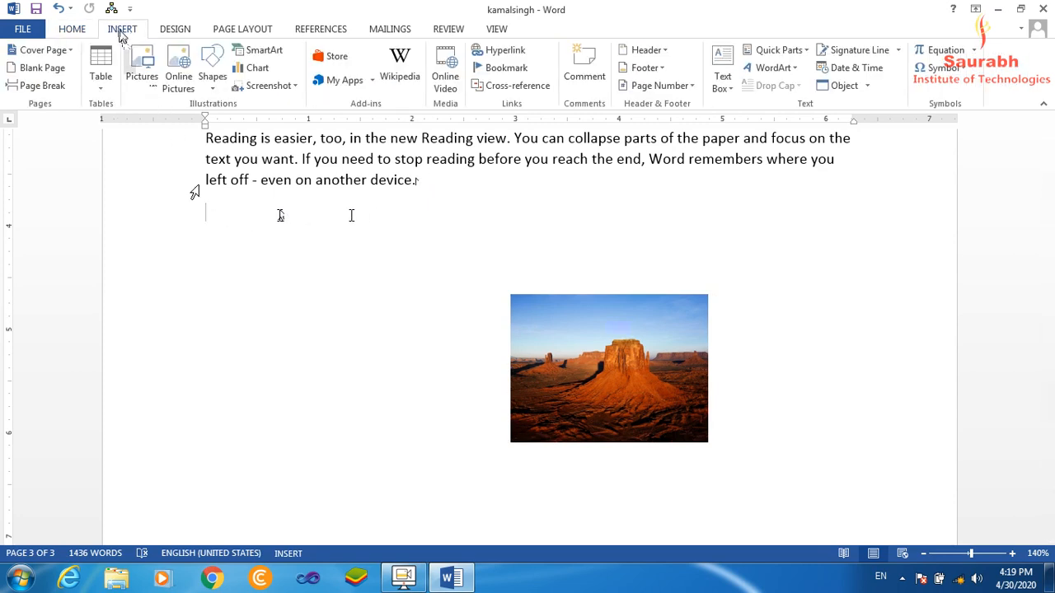
left_click(145, 78)
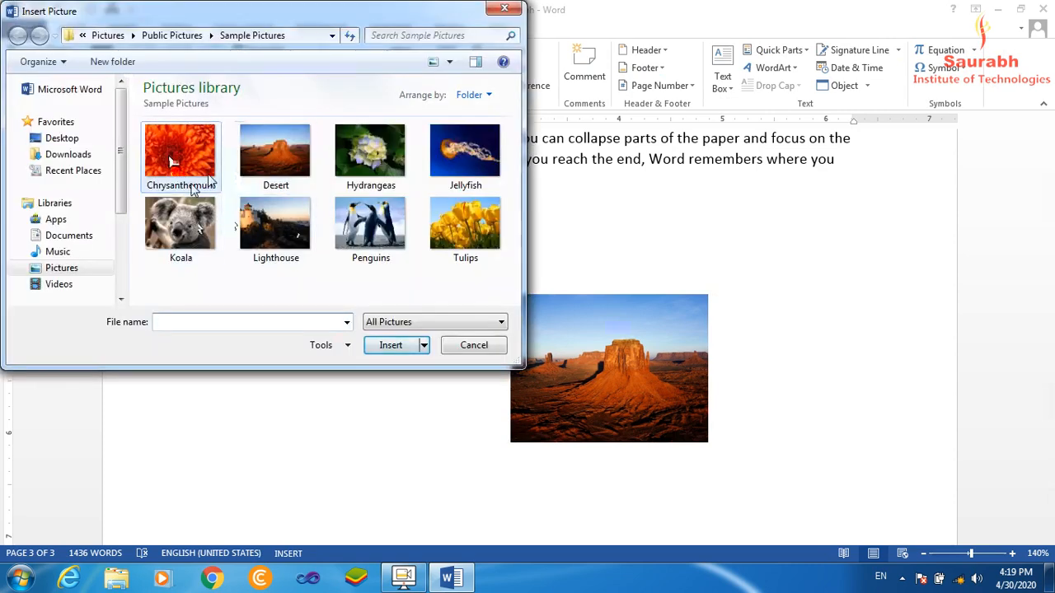
left_click(185, 154)
left_click(392, 346)
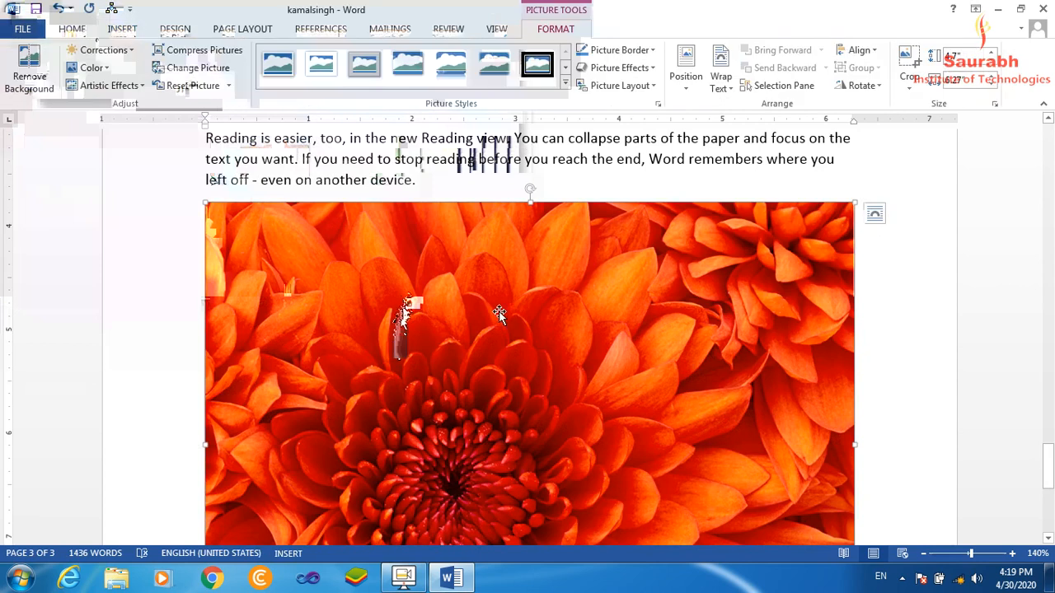
left_click_drag(205, 204, 414, 358)
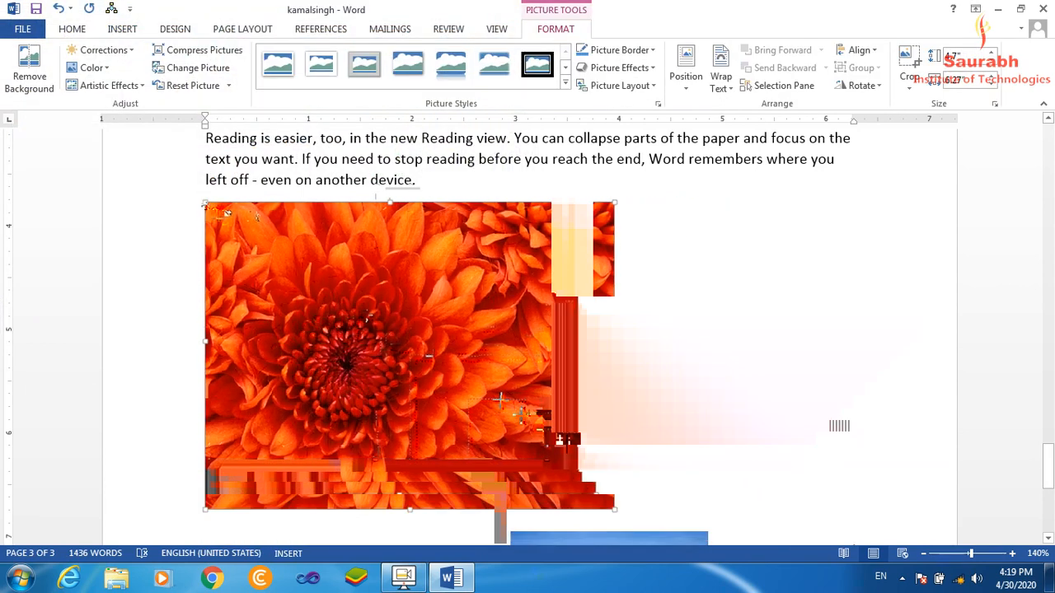
left_click_drag(537, 450, 340, 329)
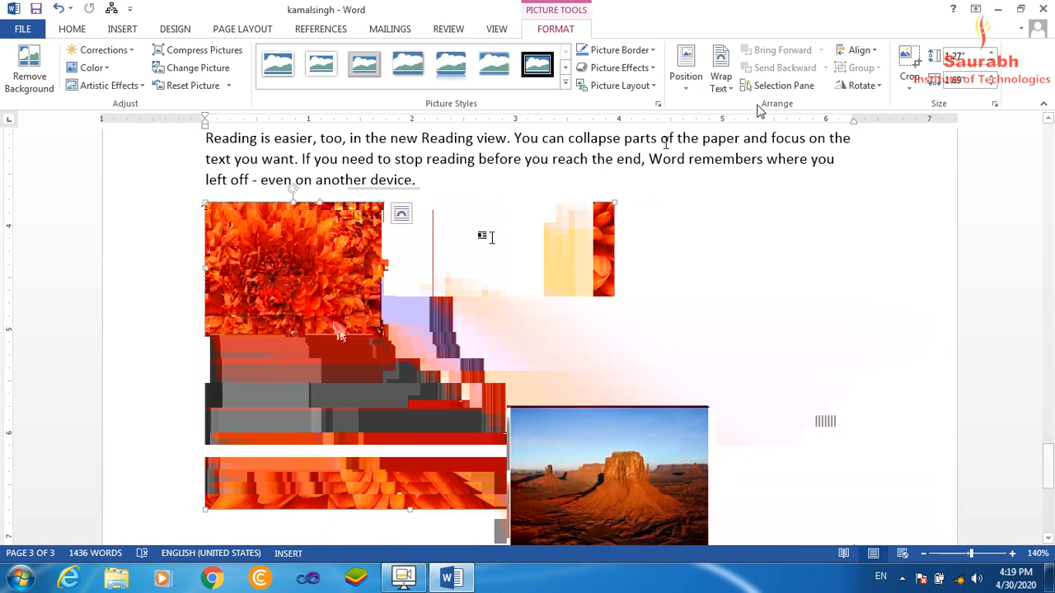
Set the Chrysanthemum picture's text wrapping to In Front of Text and move it over the desert picture's lower-left part.
left_click(722, 89)
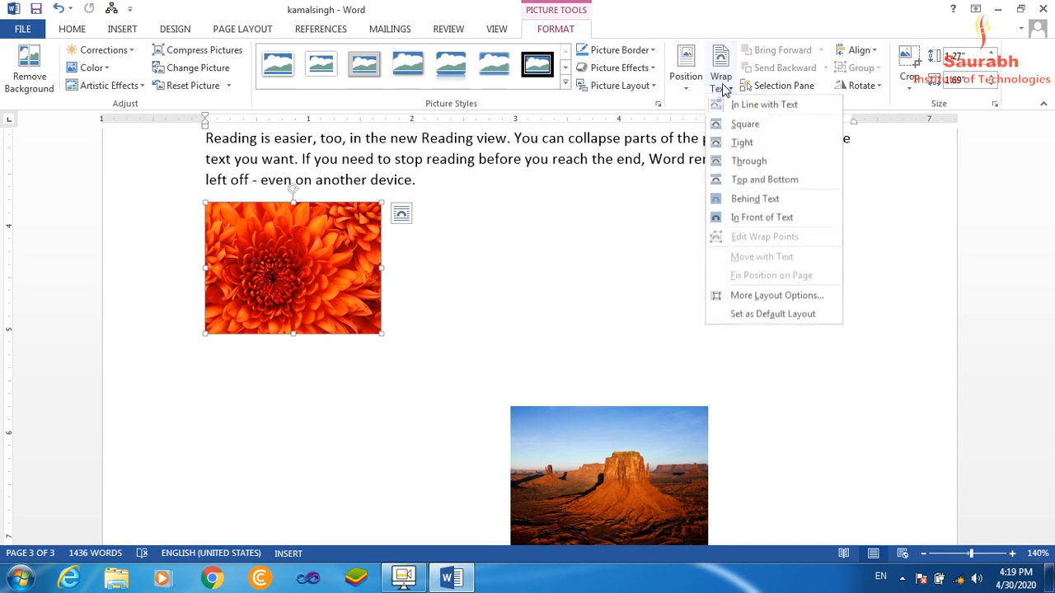
left_click(735, 219)
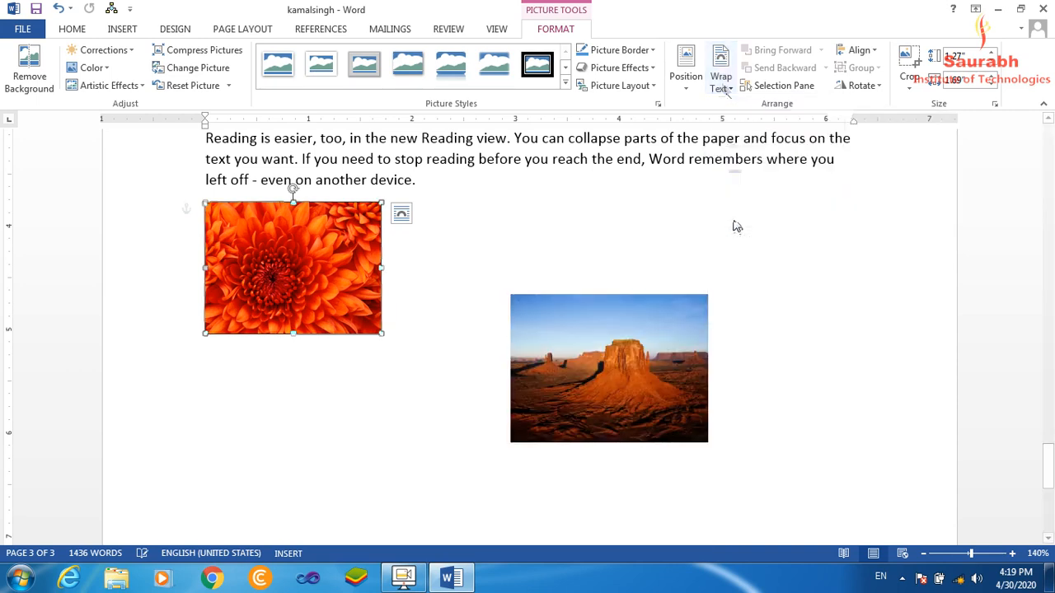
left_click_drag(294, 275, 548, 420)
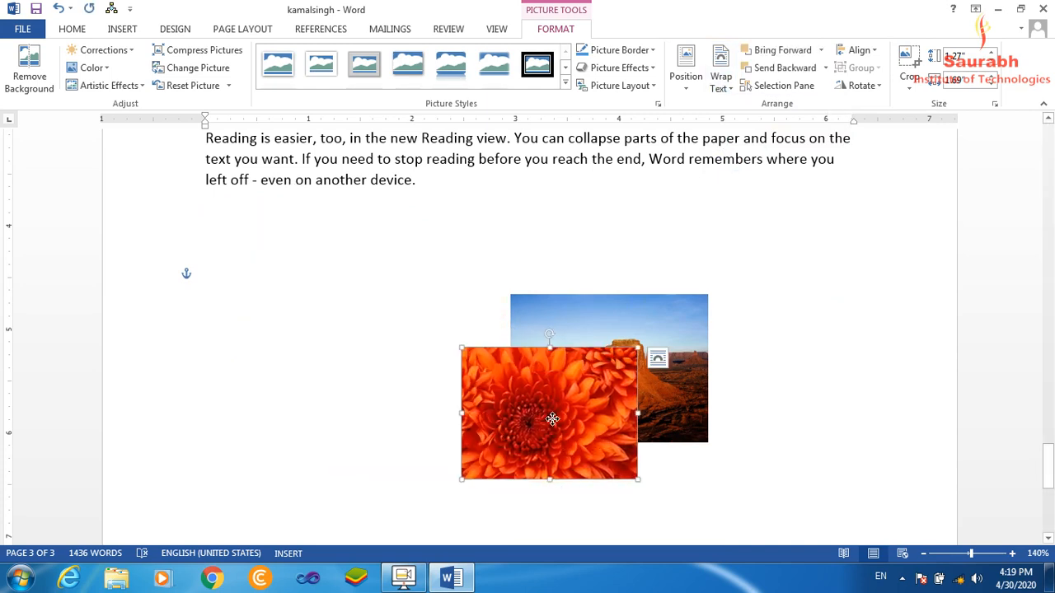
Insert the Penguins sample picture below the last paragraph and shrink it to about 1.27" by 1.69".
left_click(213, 215)
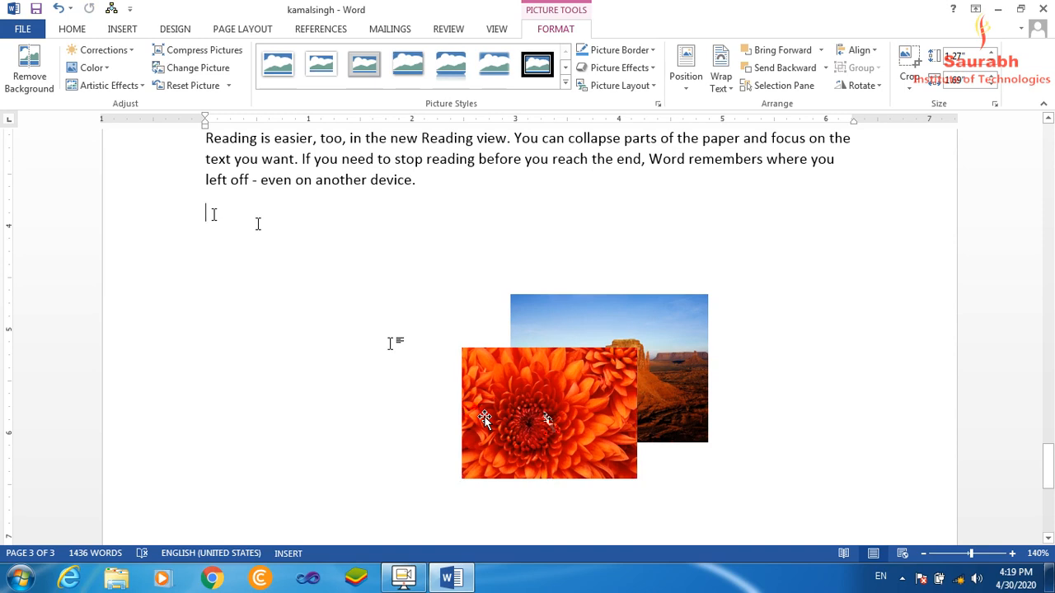
left_click(121, 31)
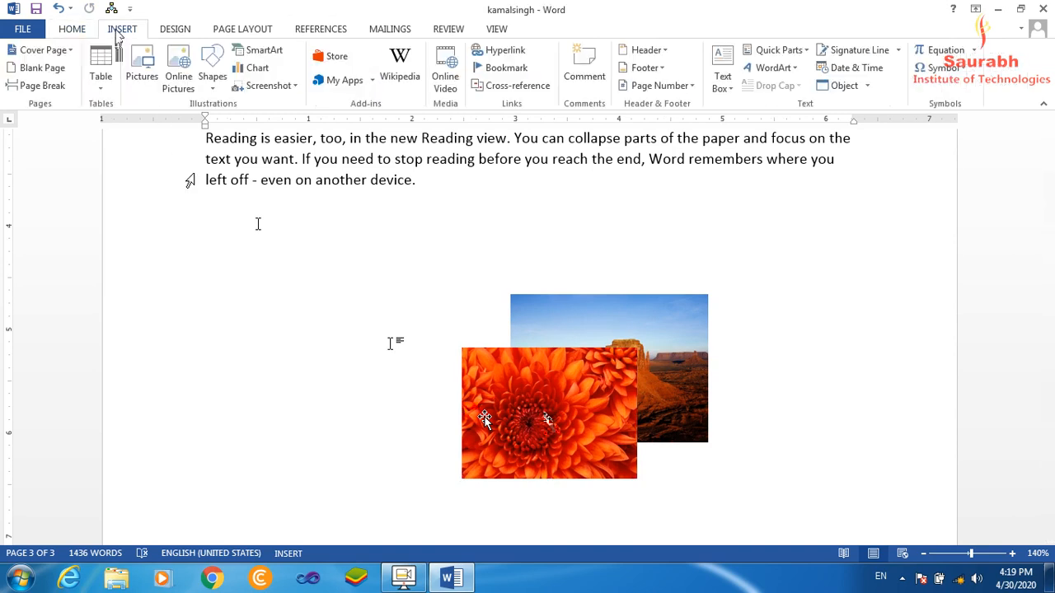
left_click(142, 78)
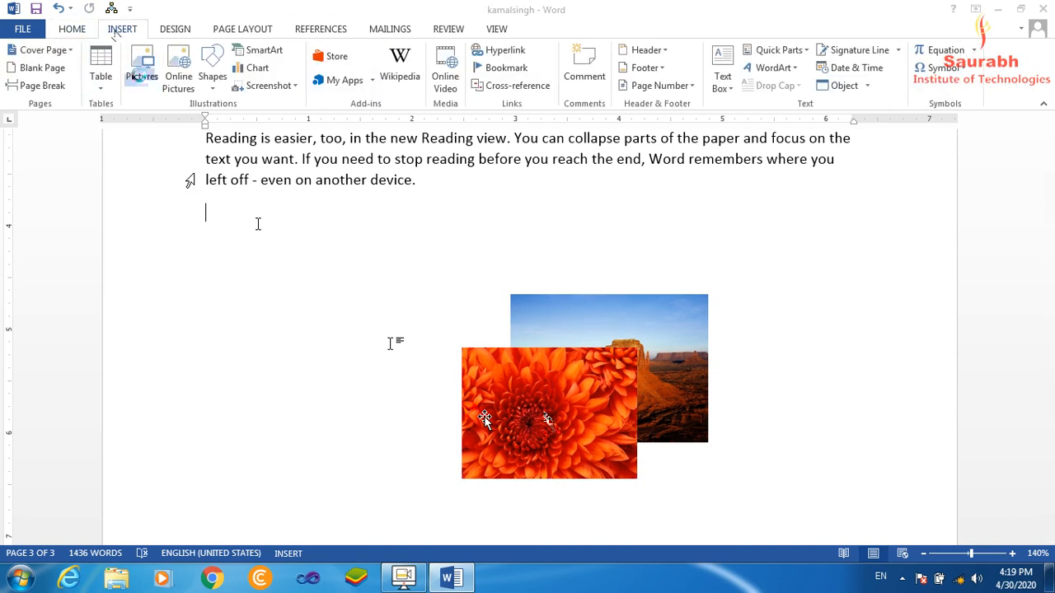
left_click(354, 227)
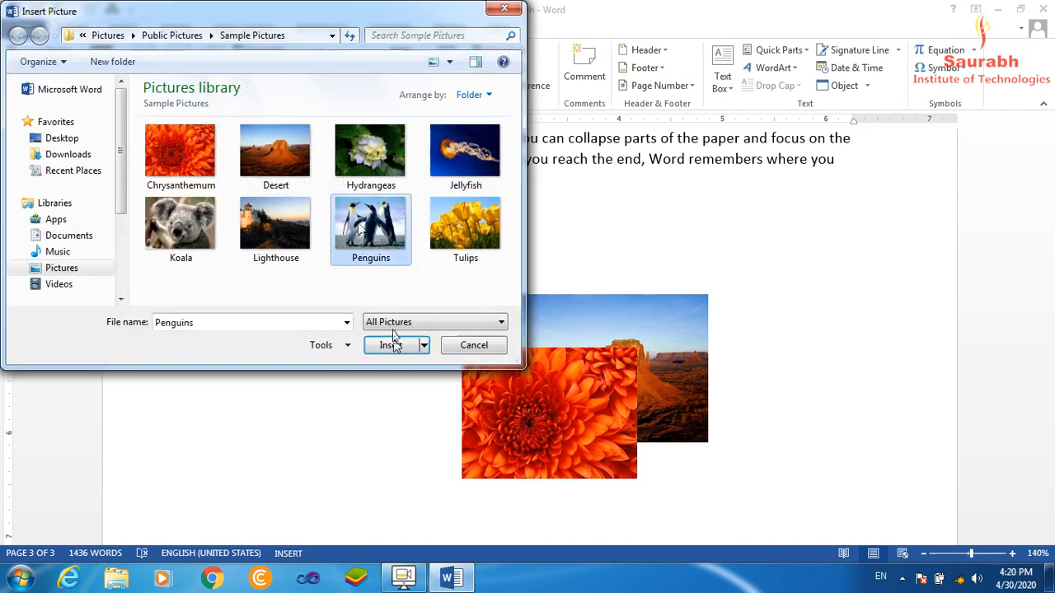
left_click(393, 345)
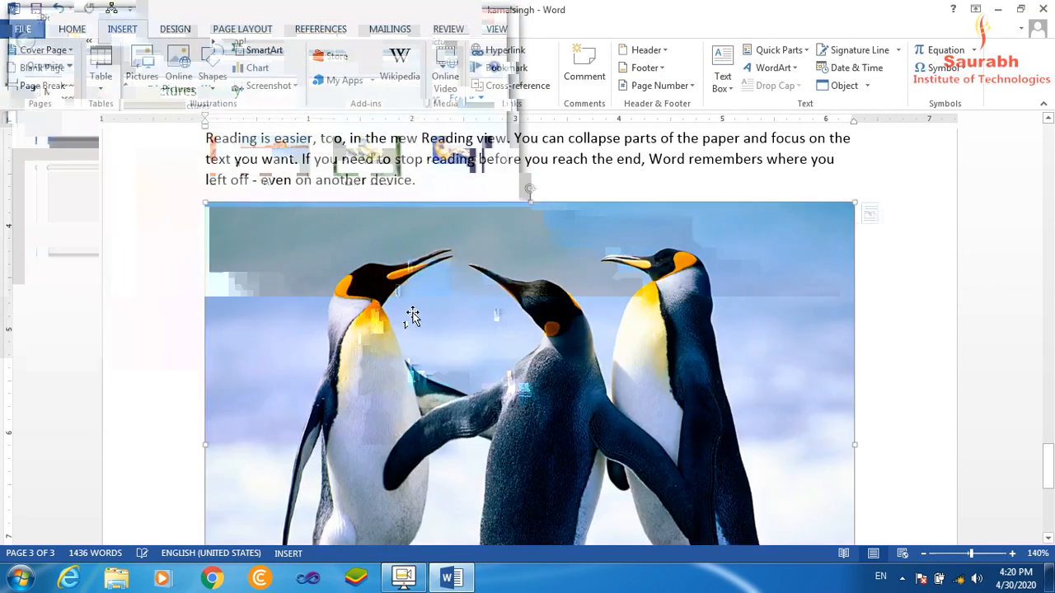
left_click_drag(855, 445, 468, 400)
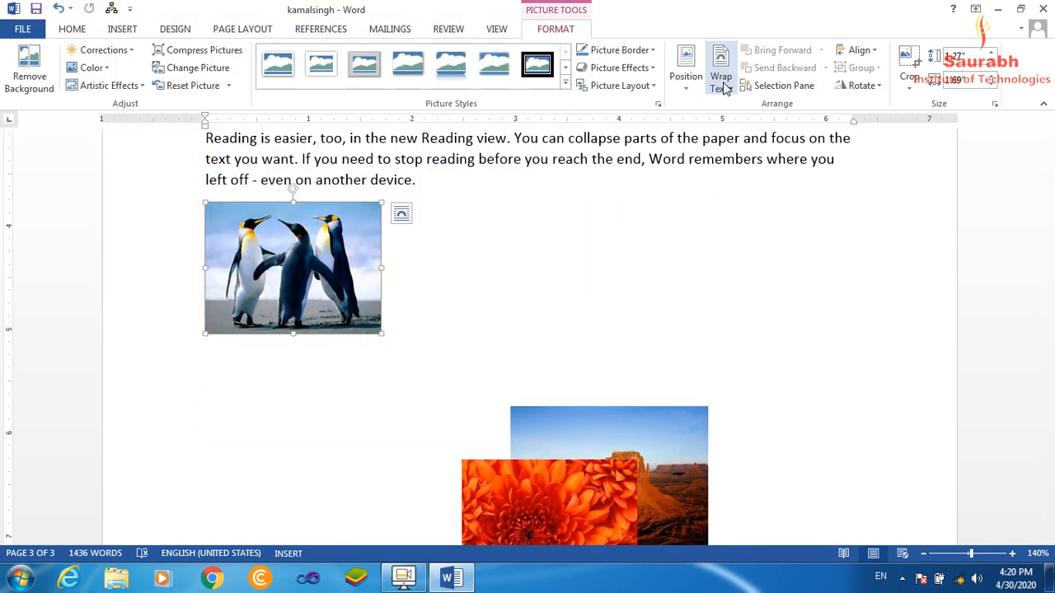
Set the Penguins picture's text wrapping to In Front of Text and move it so it overlaps the other two pictures.
left_click(721, 83)
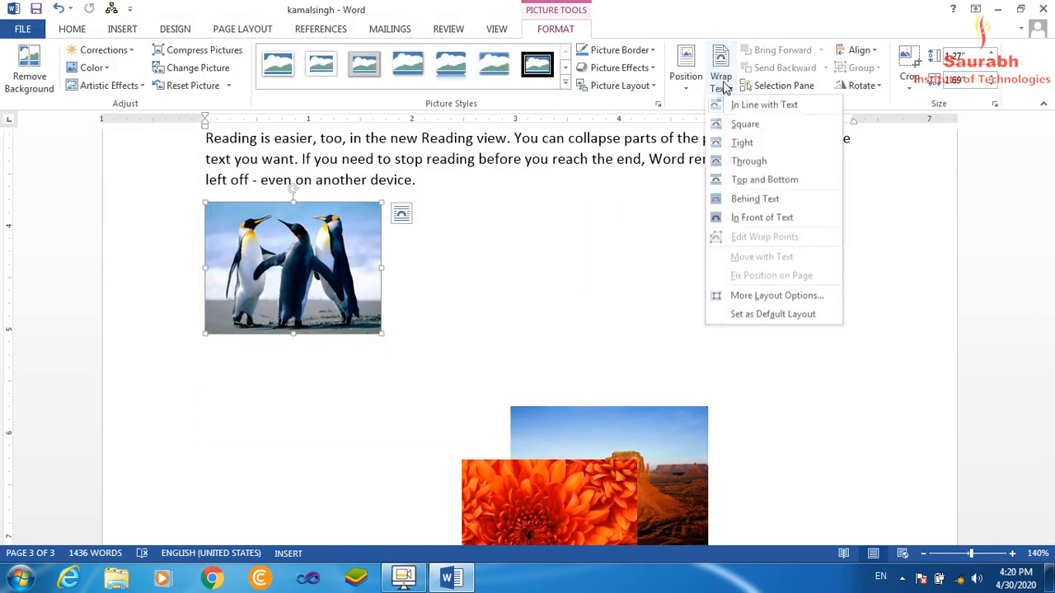
left_click(751, 199)
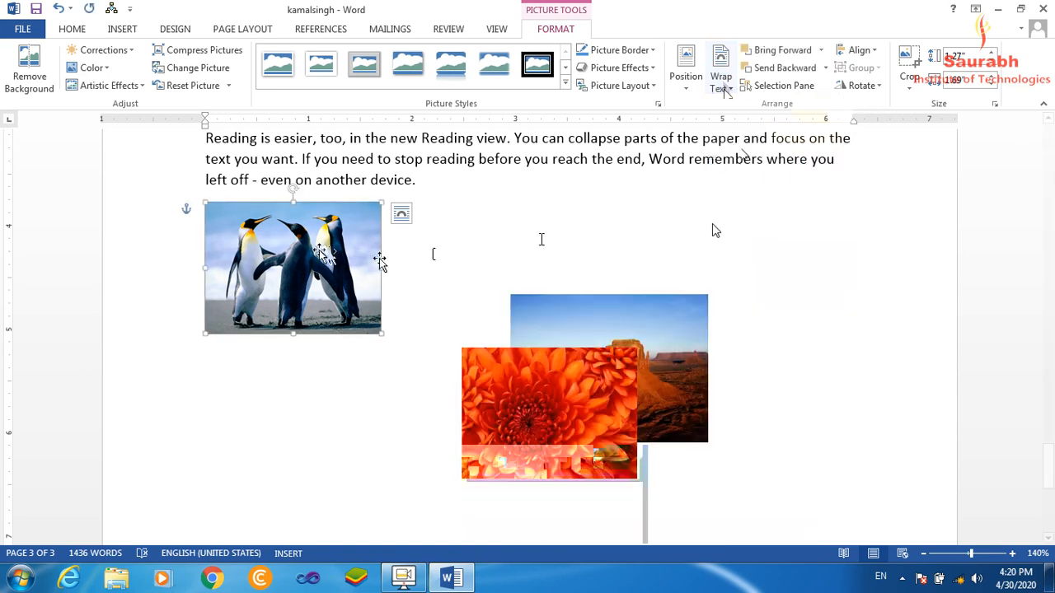
left_click_drag(379, 264, 687, 426)
left_click_drag(1048, 478, 1049, 493)
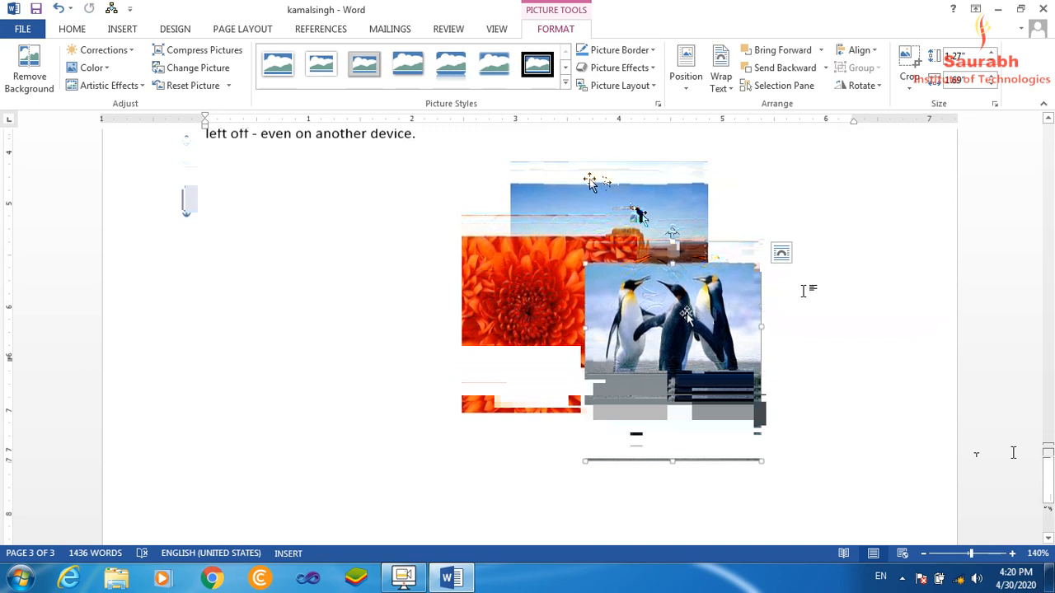
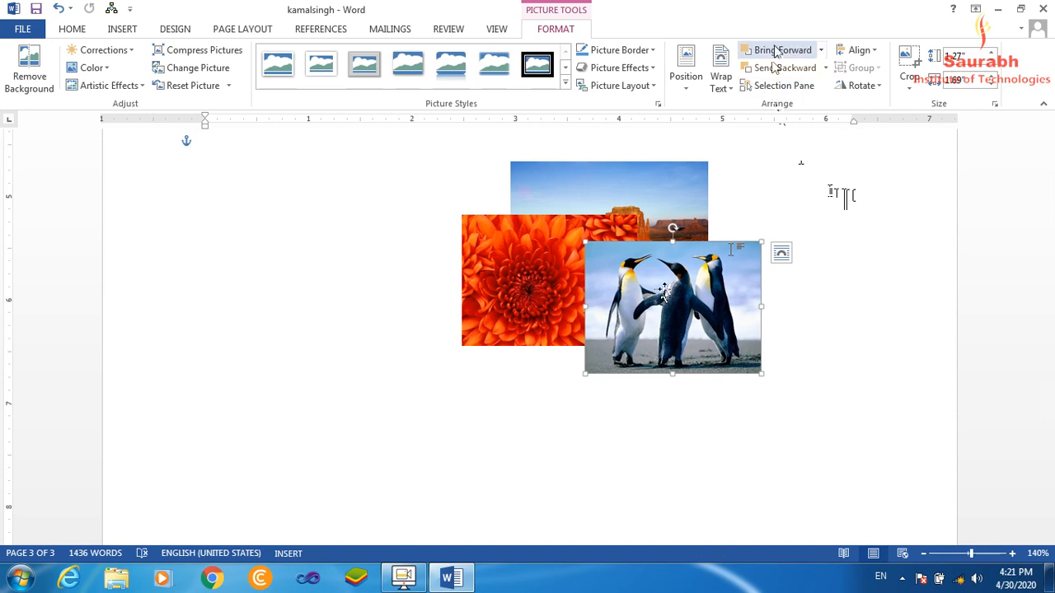
Display the Selection pane and look at the other commands for selecting and arranging objects.
left_click(790, 87)
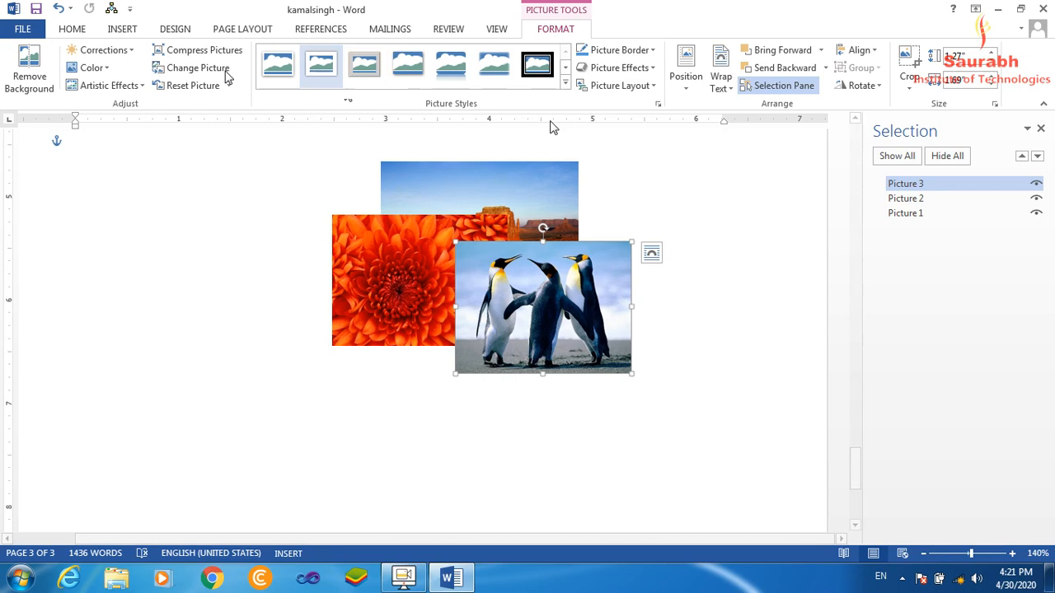
left_click(70, 31)
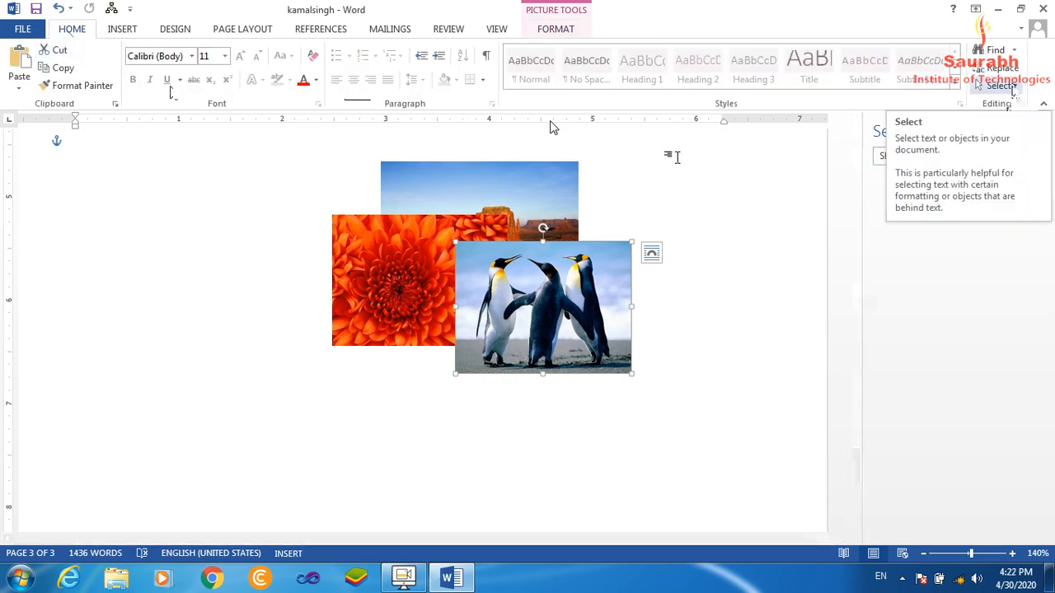
left_click(1012, 88)
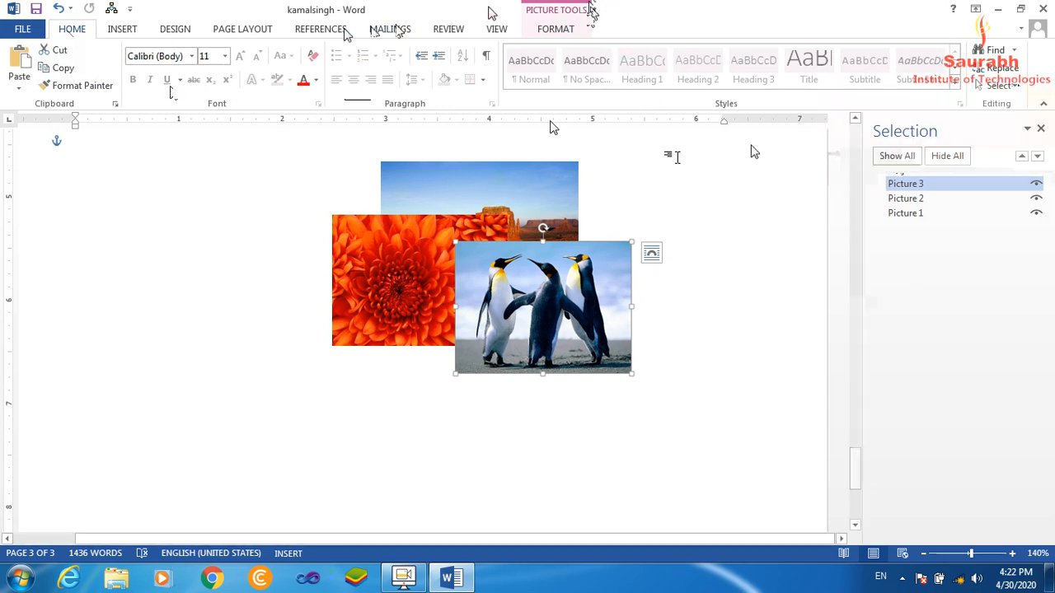
left_click(239, 32)
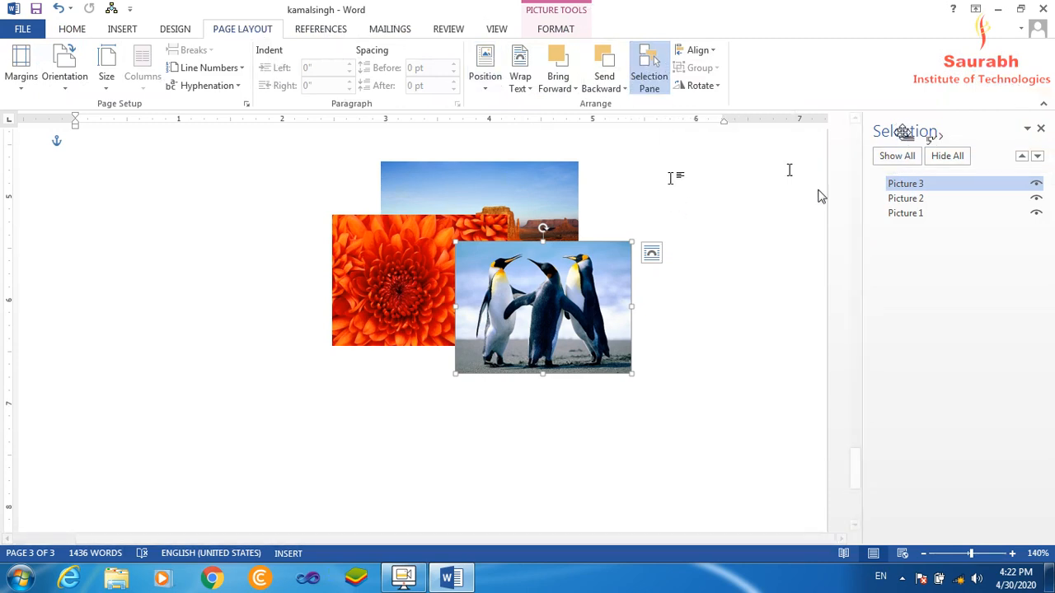
Select Picture 2, Picture 1, Picture 2 again and Picture 3 in turn from the Selection pane's object list.
left_click(907, 199)
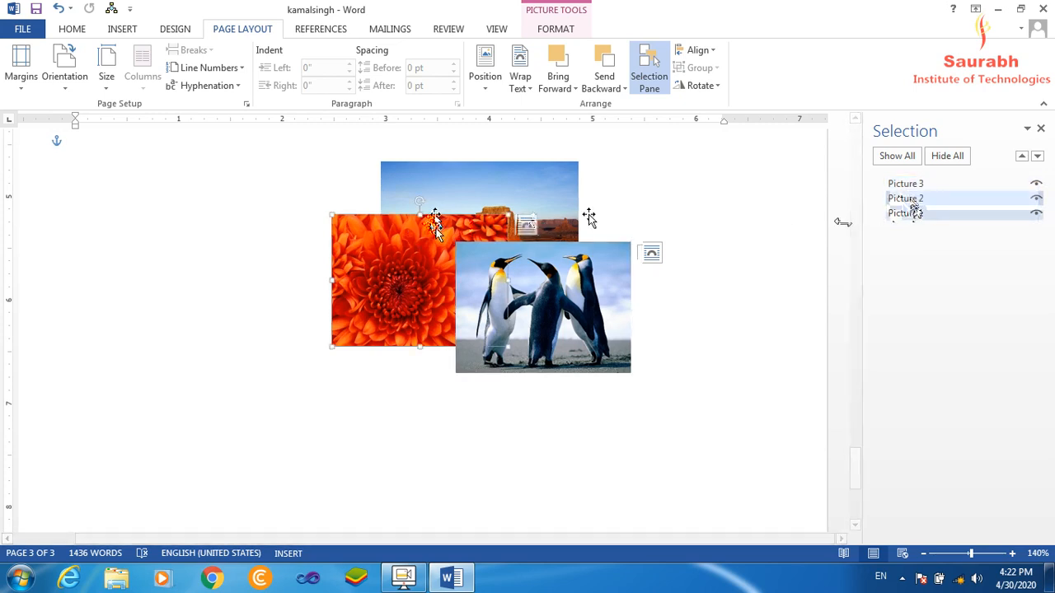
left_click(906, 214)
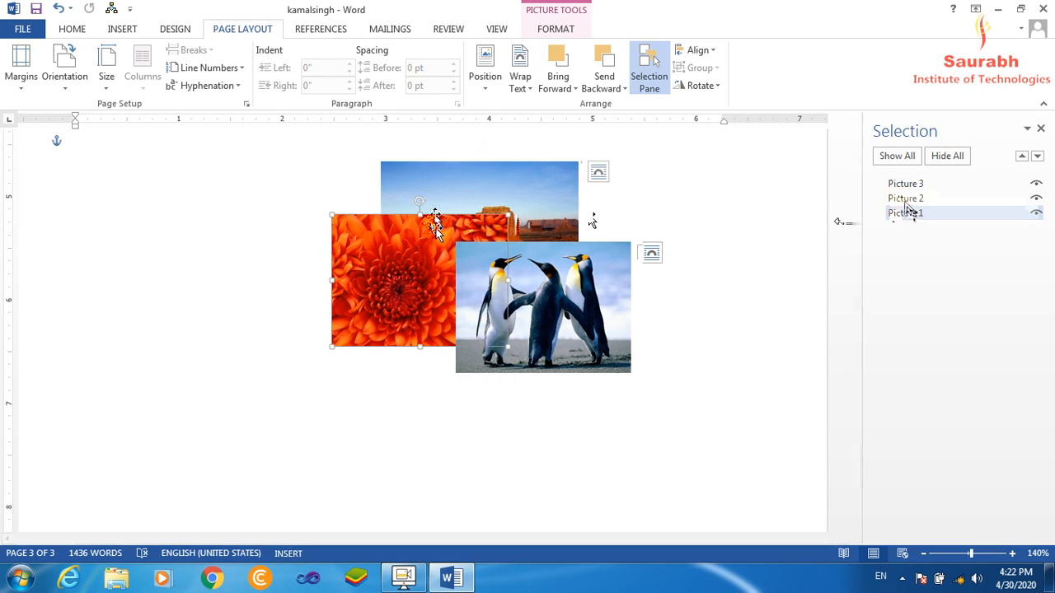
left_click(907, 199)
left_click(908, 184)
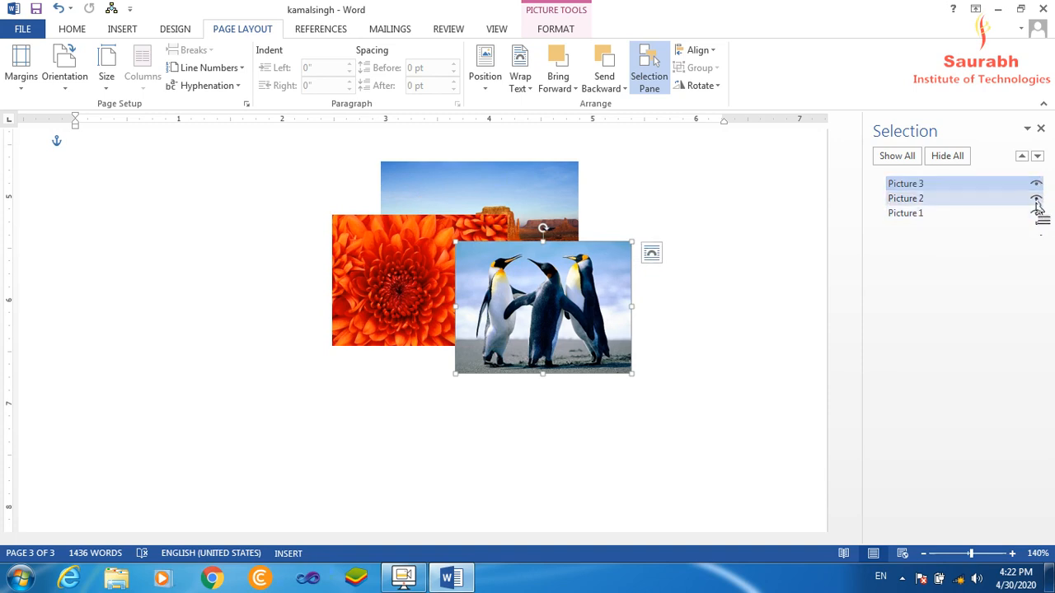
Toggle the visibility of Picture 2, hide and show all the pictures, and close the Selection pane.
left_click(1036, 201)
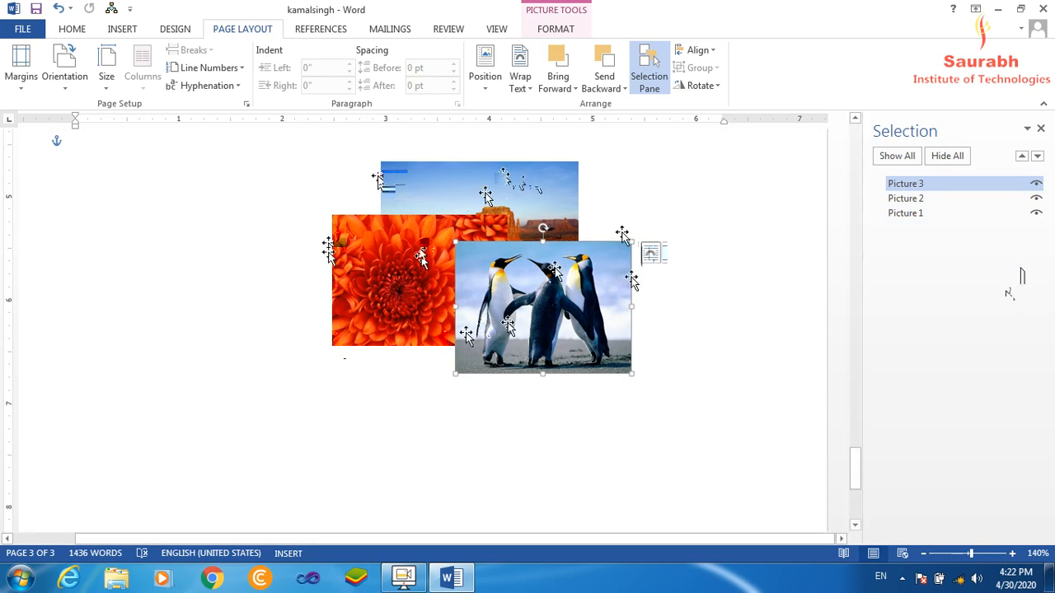
left_click(950, 157)
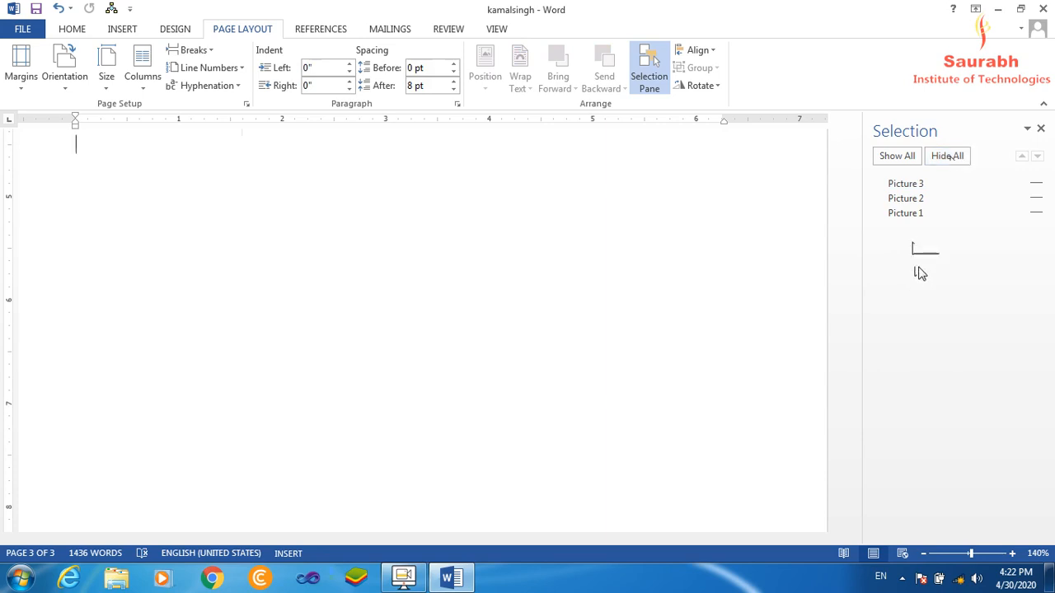
left_click(899, 157)
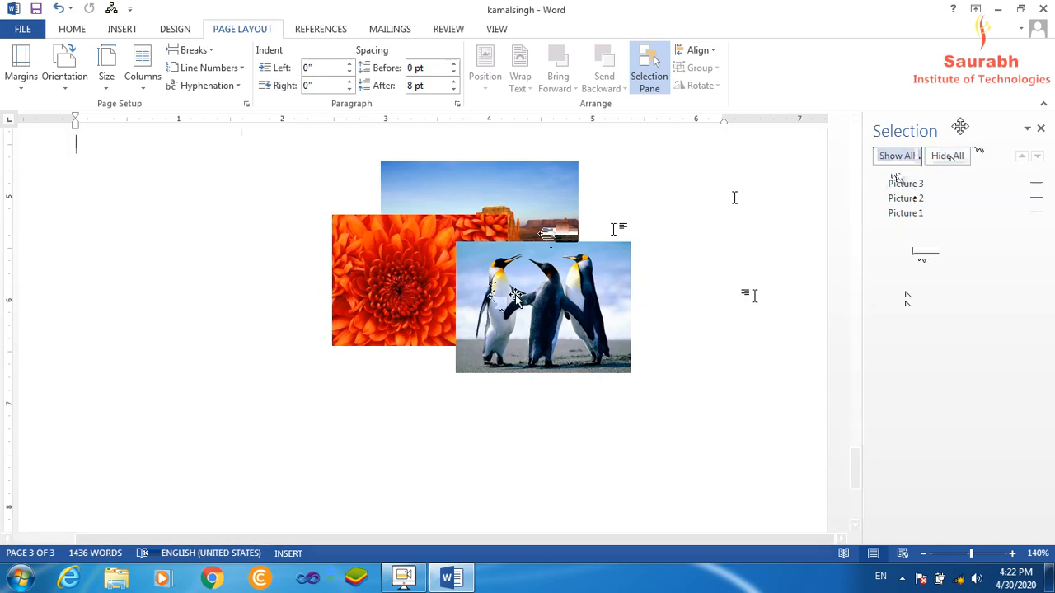
left_click(1041, 130)
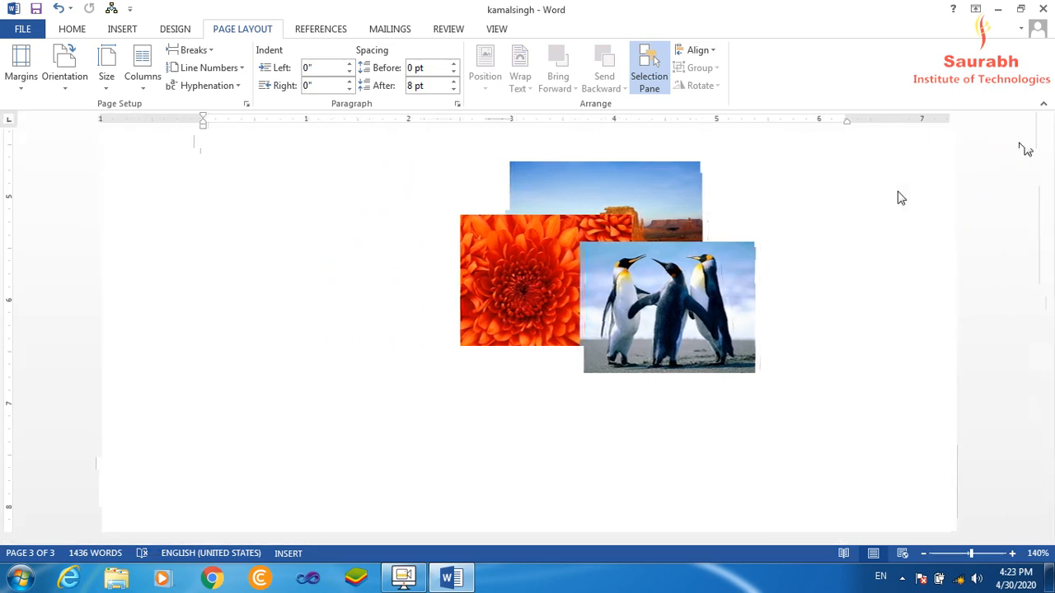
Reposition the Penguins, Chrysanthemum and desert pictures one by one, spreading them further apart but keeping them overlapping.
left_click(648, 308)
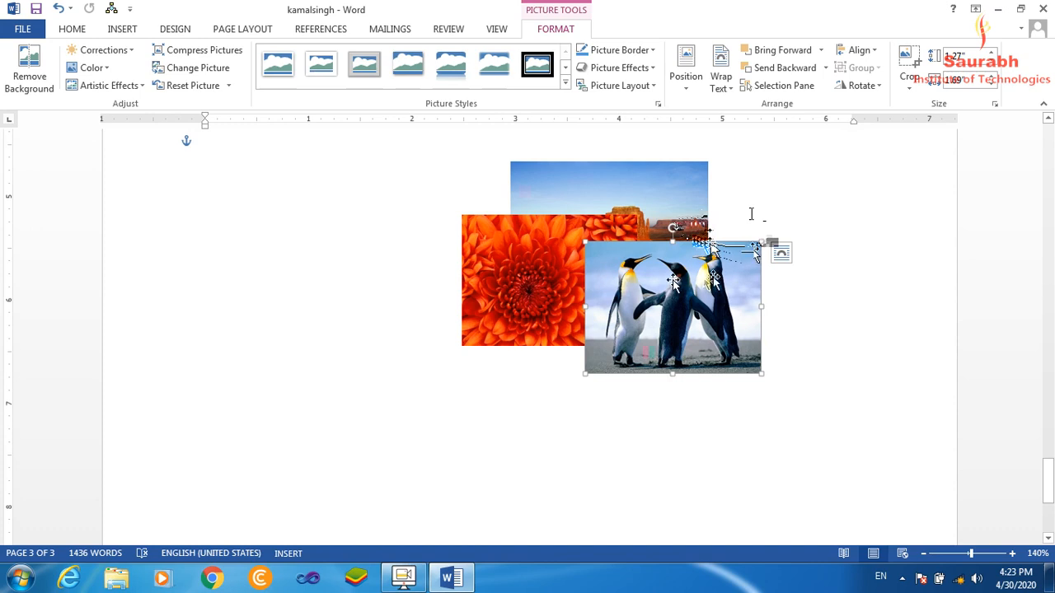
left_click_drag(663, 283, 626, 295)
left_click_drag(530, 246, 551, 246)
left_click_drag(668, 231, 727, 224)
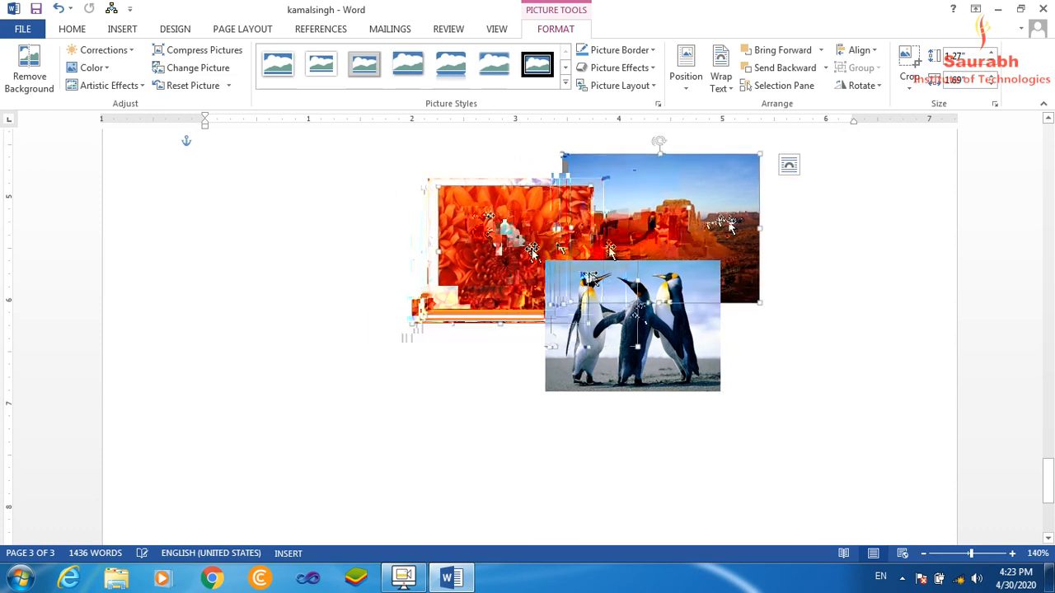
left_click_drag(530, 247, 506, 267)
left_click_drag(670, 224, 609, 227)
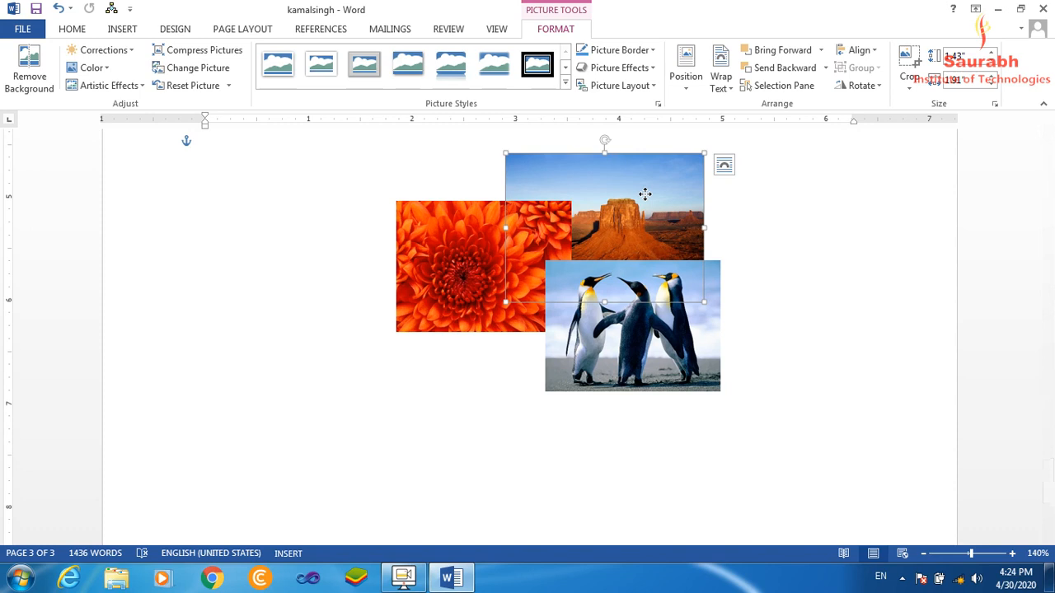
Select the desert, Chrysanthemum and Penguins pictures together and group them into one object.
left_click(476, 243, "ctrl")
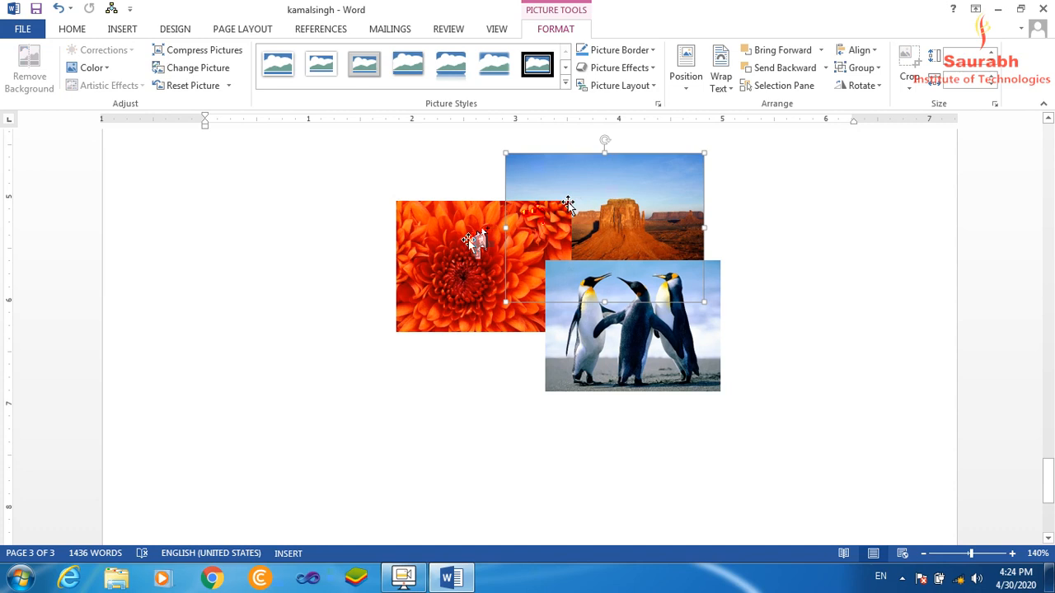
left_click(626, 331, "ctrl")
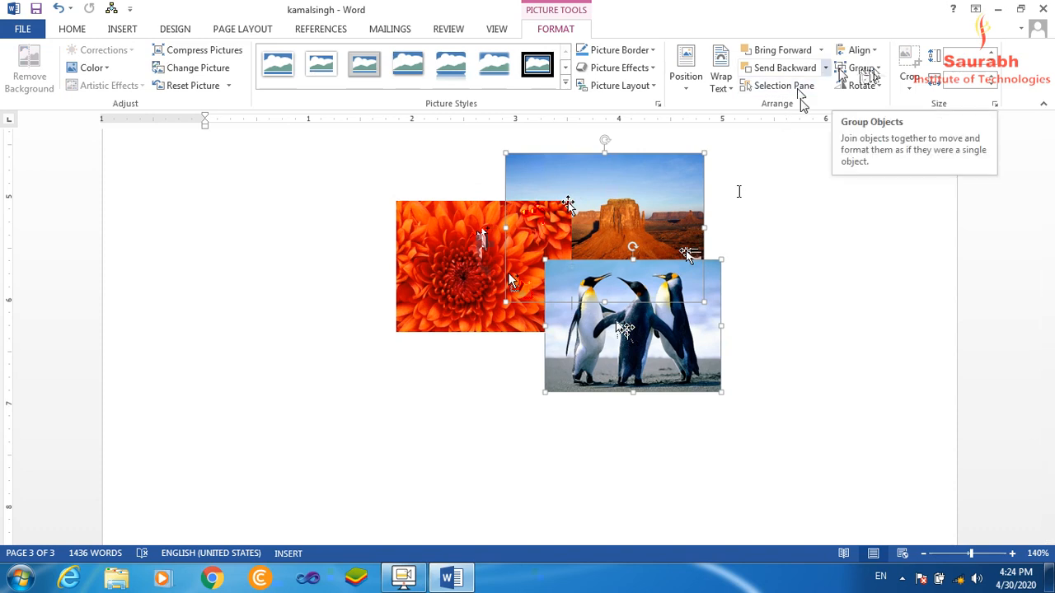
left_click(881, 70)
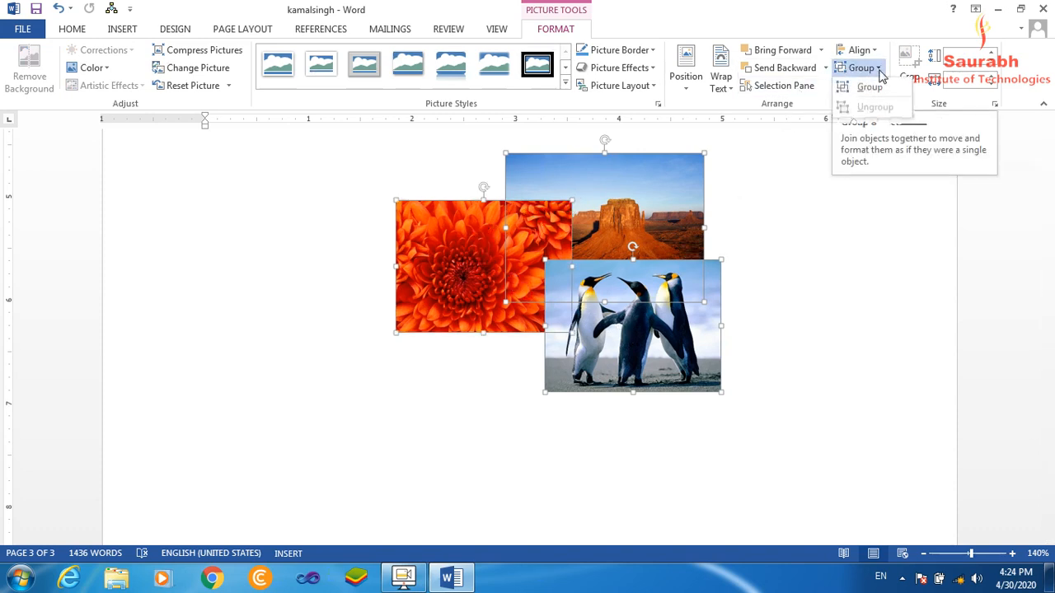
left_click(872, 87)
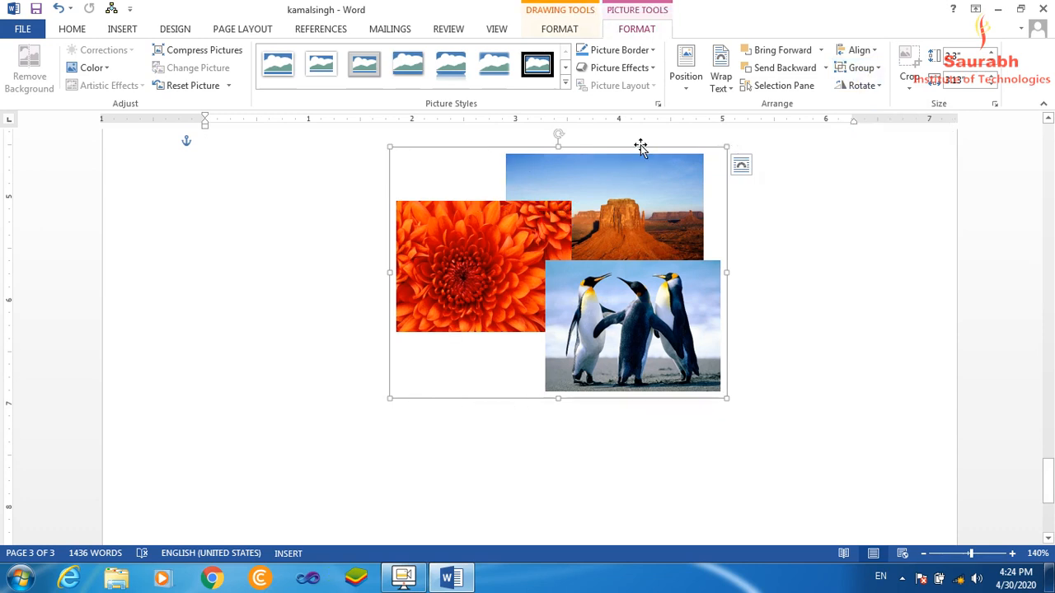
Move the picture group around the page, ending near the right margin below the last paragraph.
left_click_drag(639, 146, 752, 212)
scroll(847, 312, "down", 5)
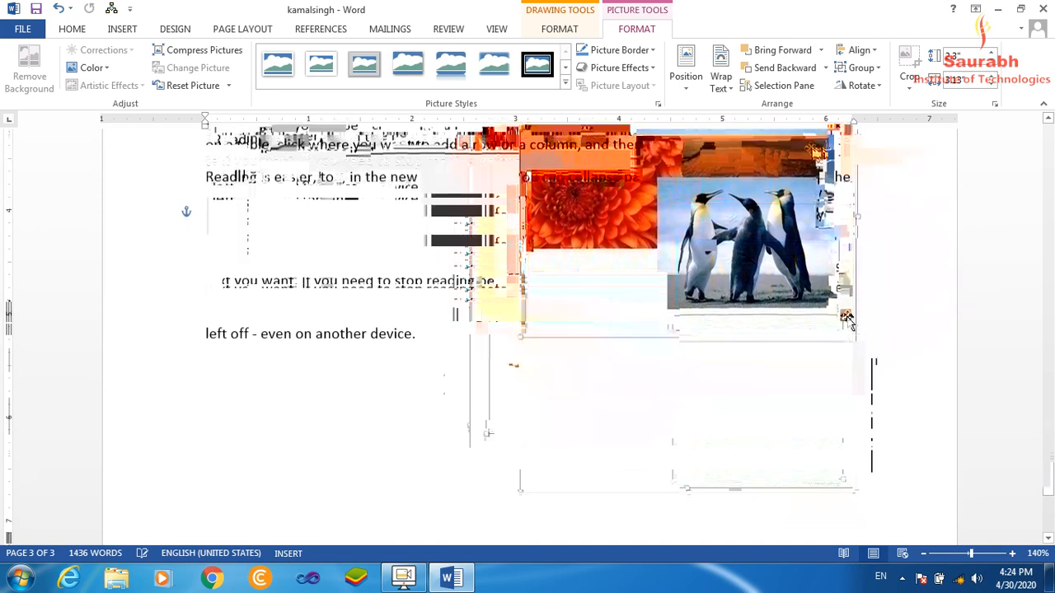
left_click_drag(650, 329, 350, 490)
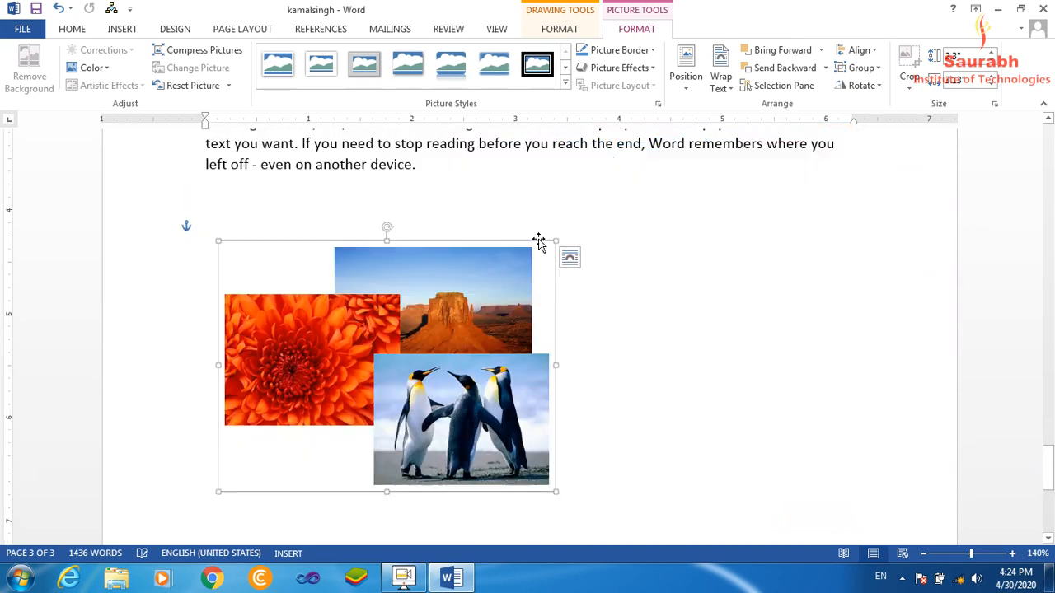
left_click_drag(561, 239, 827, 224)
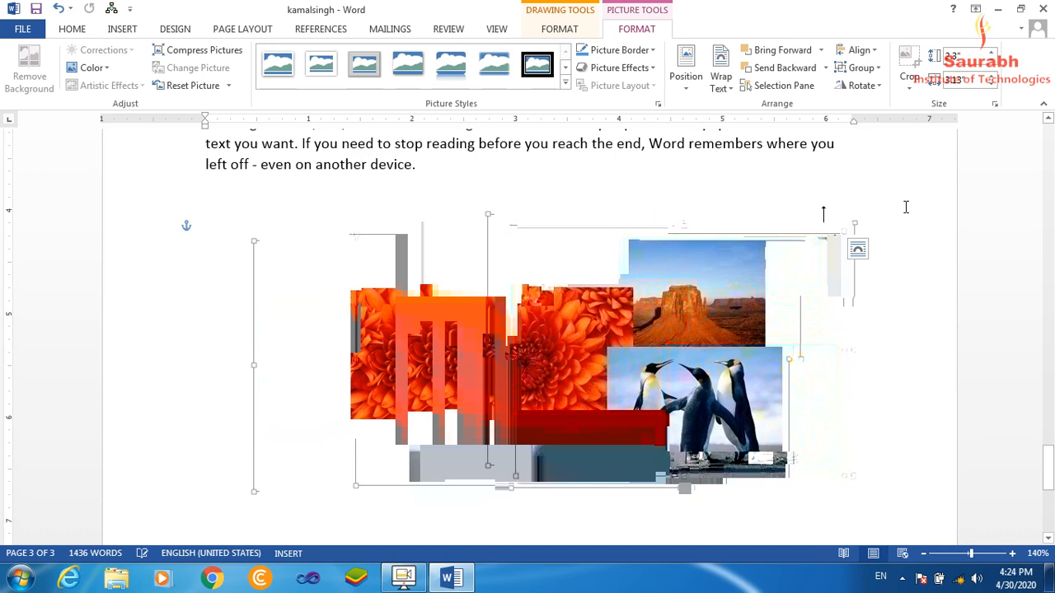
Ungroup the pictures and move the Penguins picture alone near the left margin below the last paragraph.
left_click(880, 68)
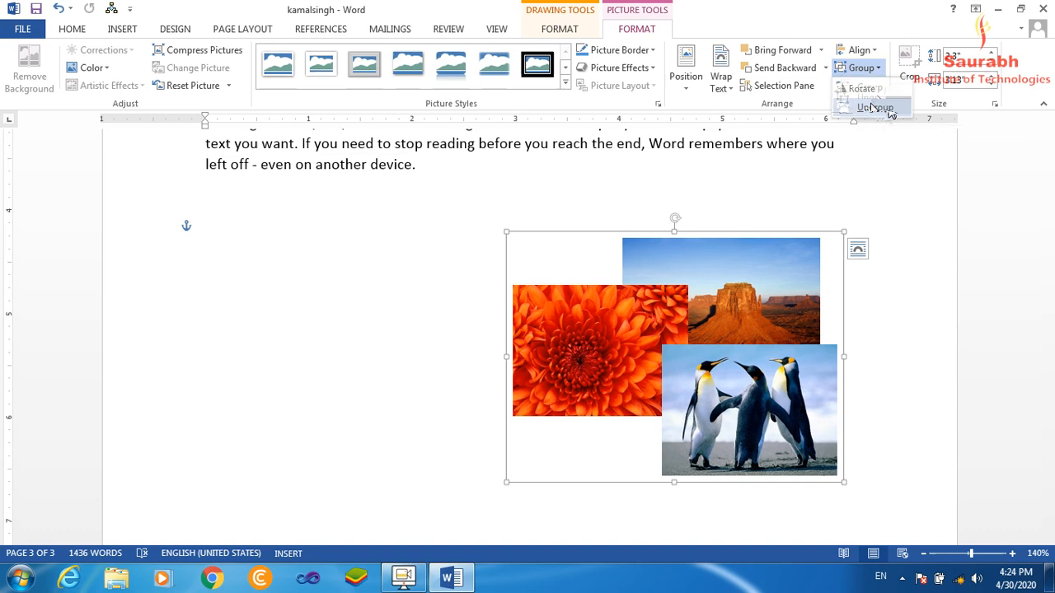
left_click(889, 109)
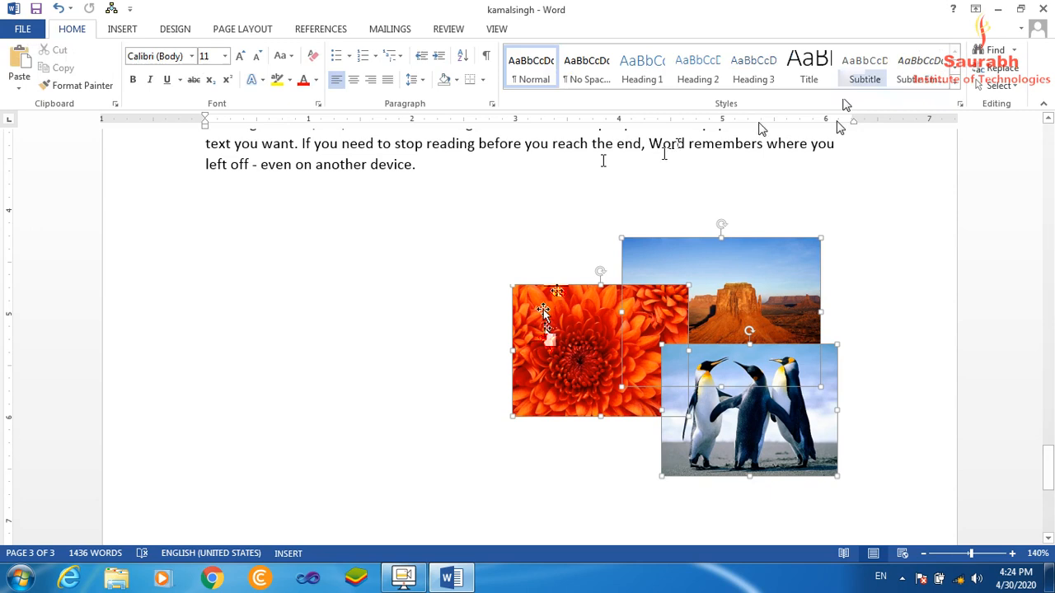
left_click_drag(744, 401, 324, 286)
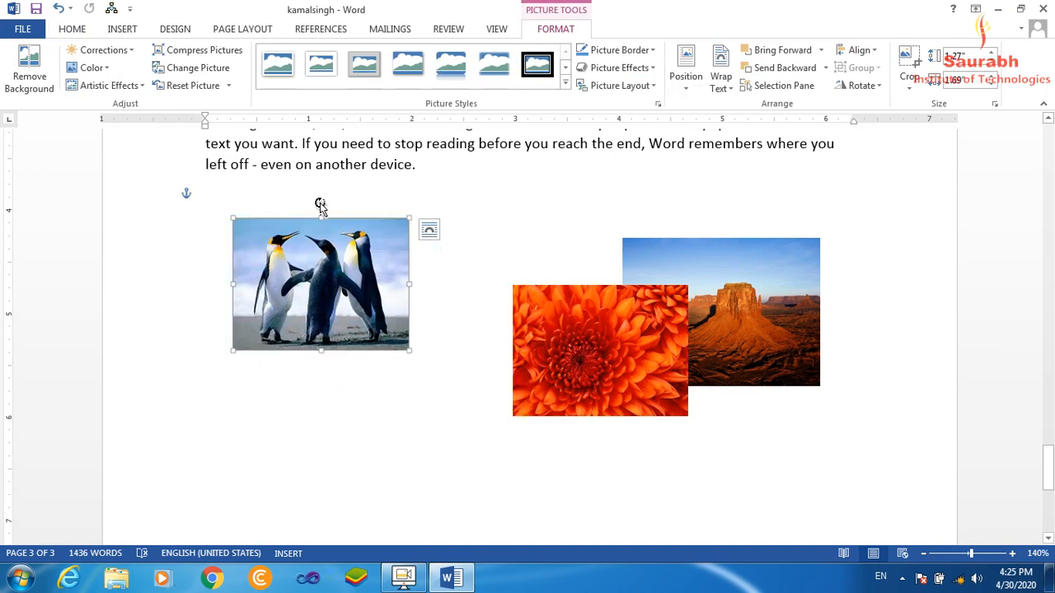
Try tilting the Penguins picture counterclockwise freehand and undo the rotation.
left_click_drag(320, 203, 287, 202)
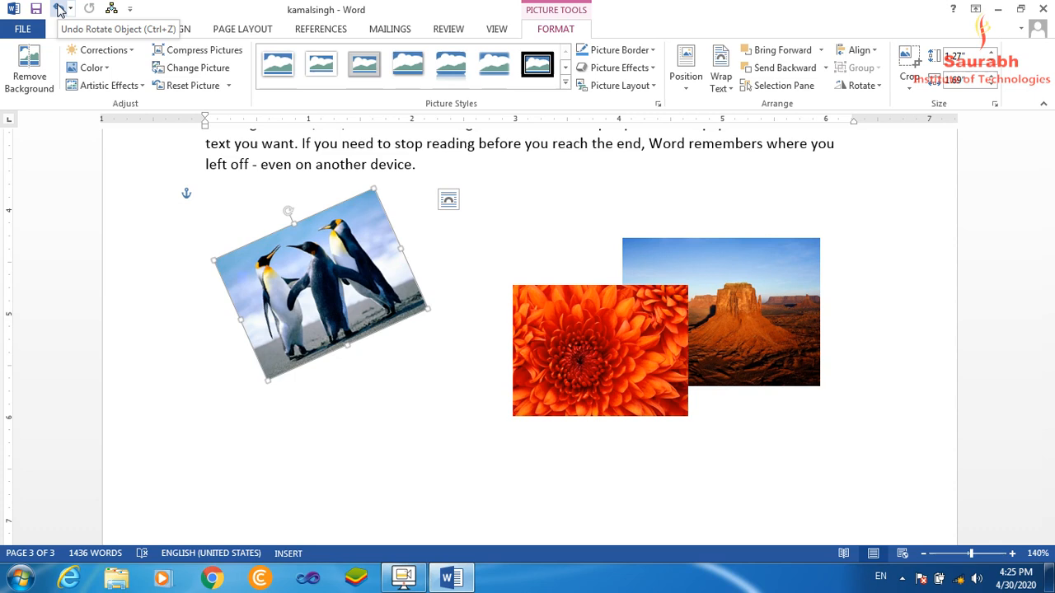
left_click(59, 10)
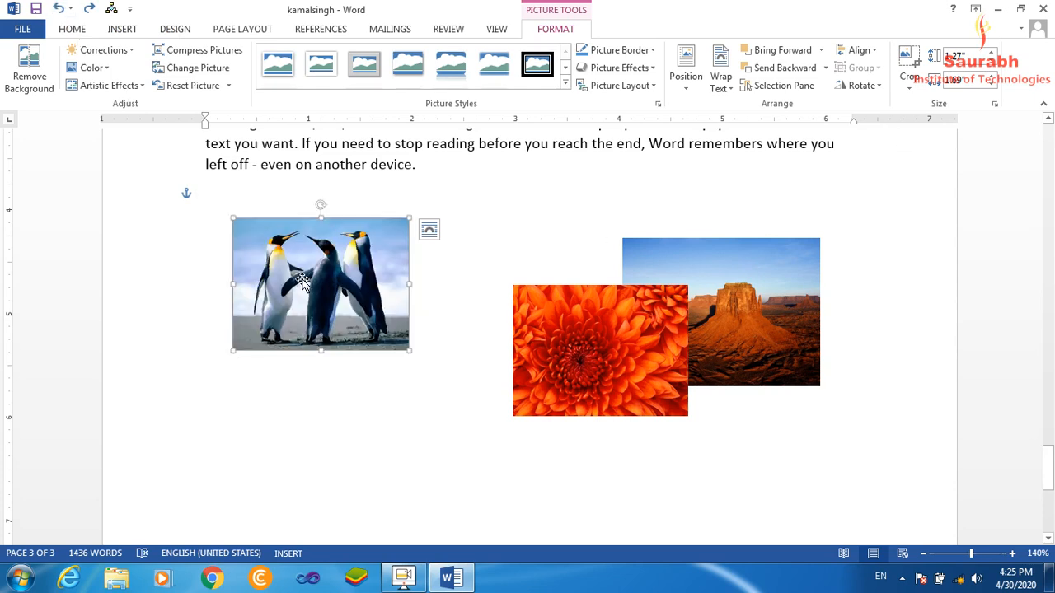
View the rotate and flip options for the Penguins picture and dismiss them without applying any.
left_click(867, 87)
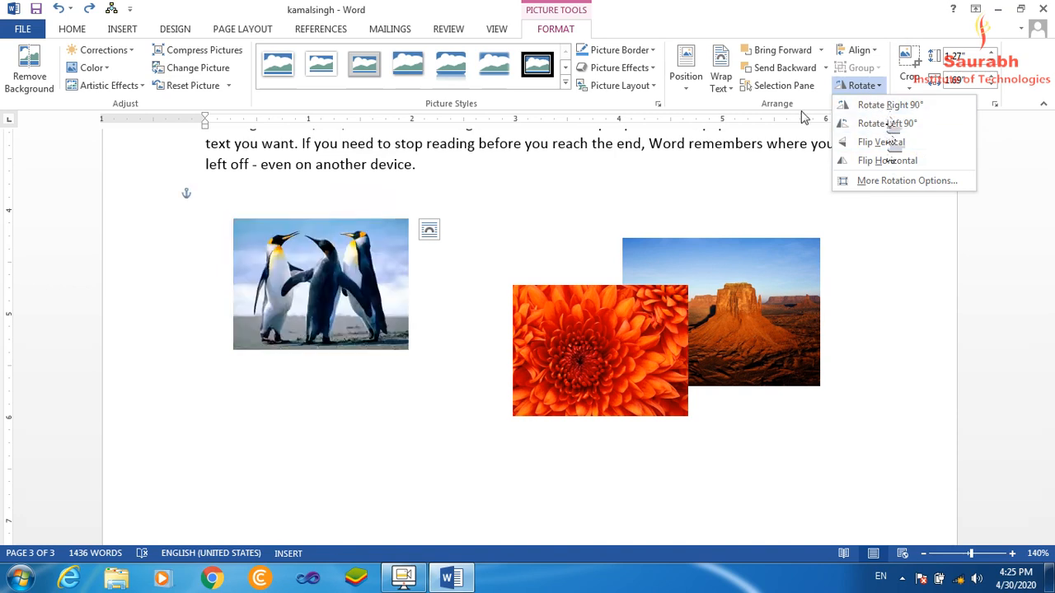
left_click(477, 257)
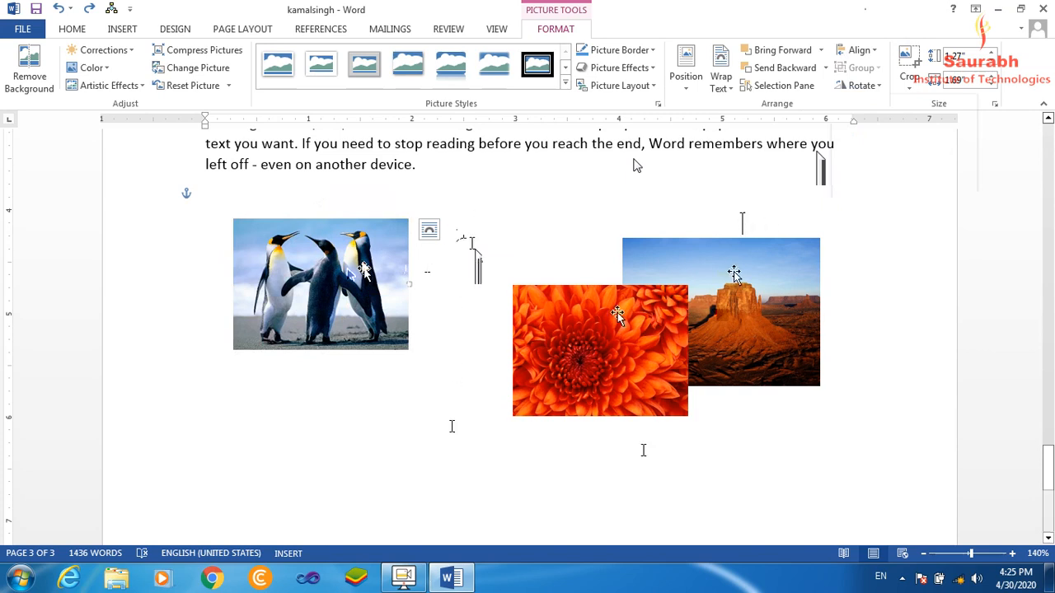
mouse_move(404, 581)
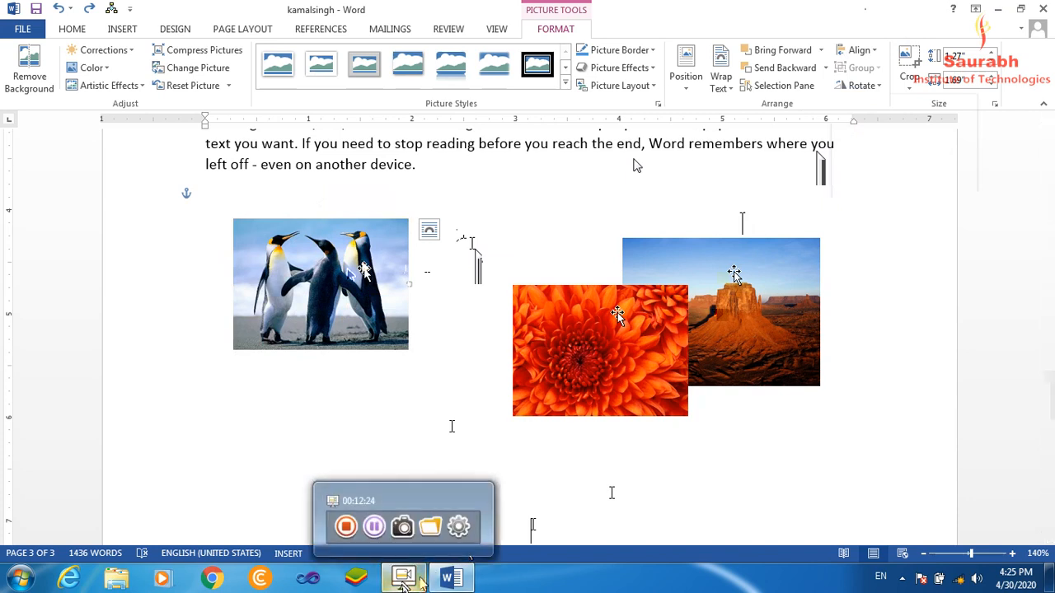